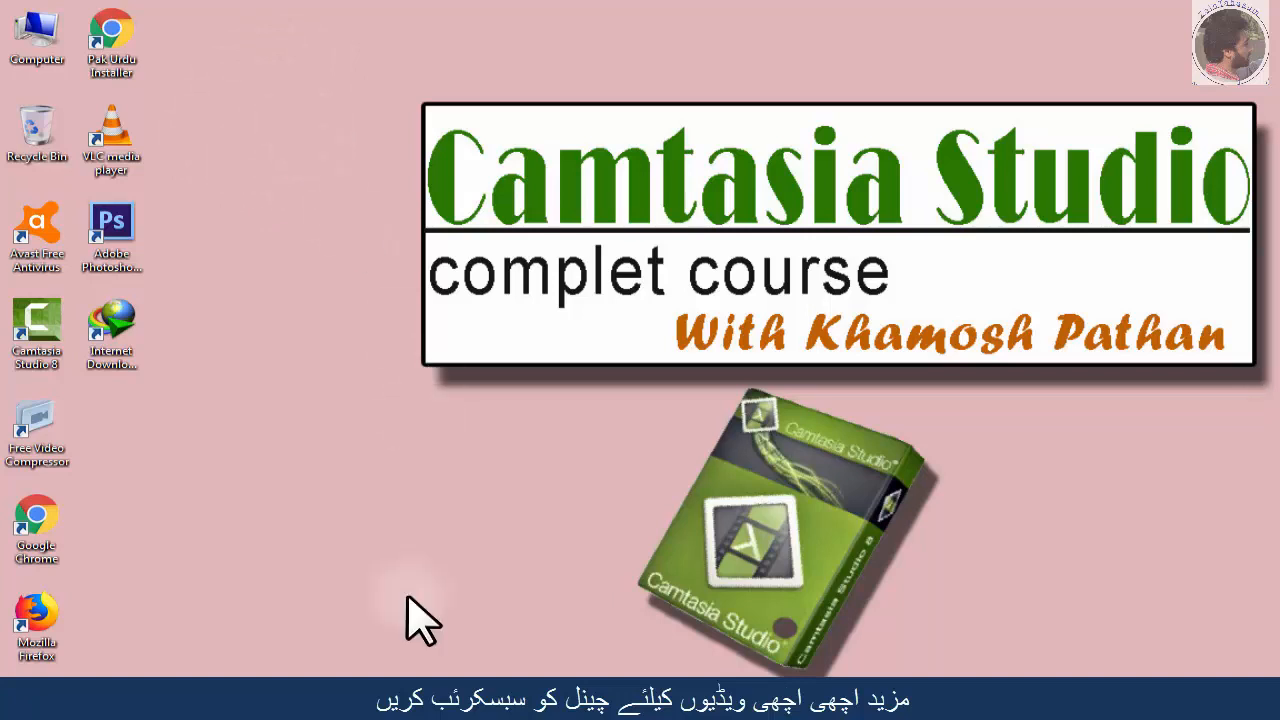
# Step: Switch to Camtasia Studio and import the capture-10 recording from the Camtasia Studio documents folder
pyautogui.moveTo(398, 700)
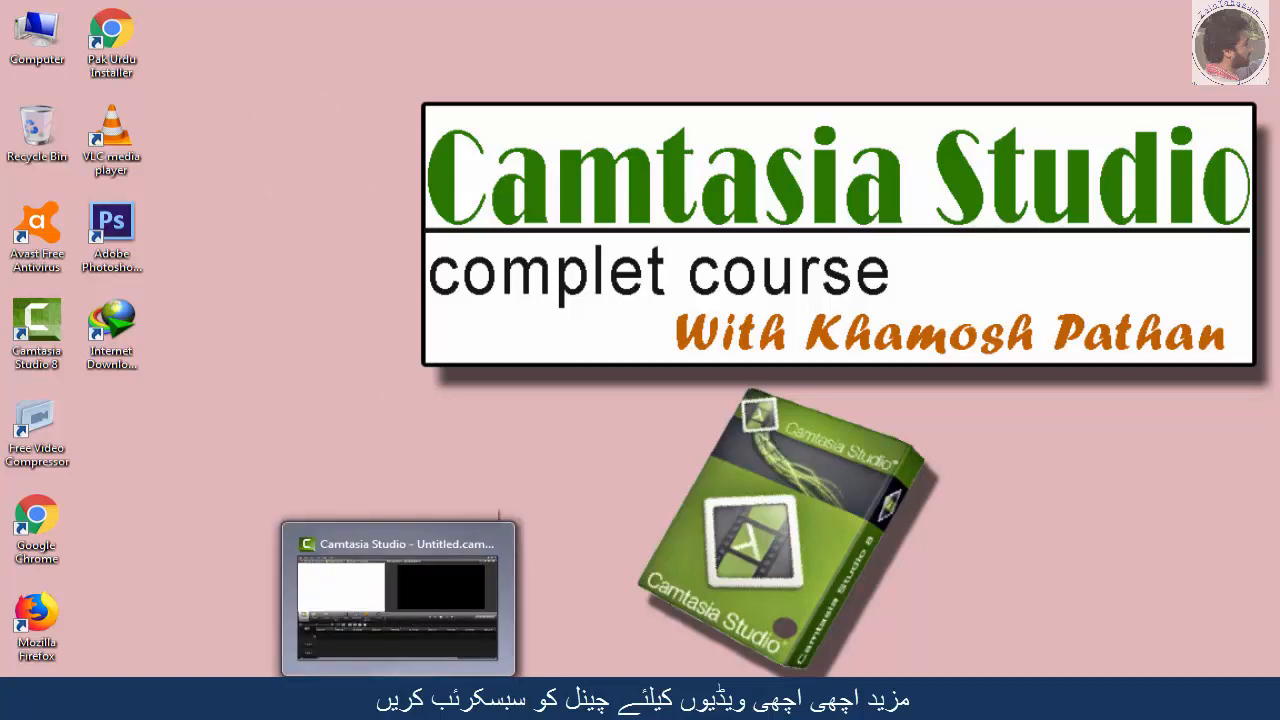
pyautogui.click(398, 600)
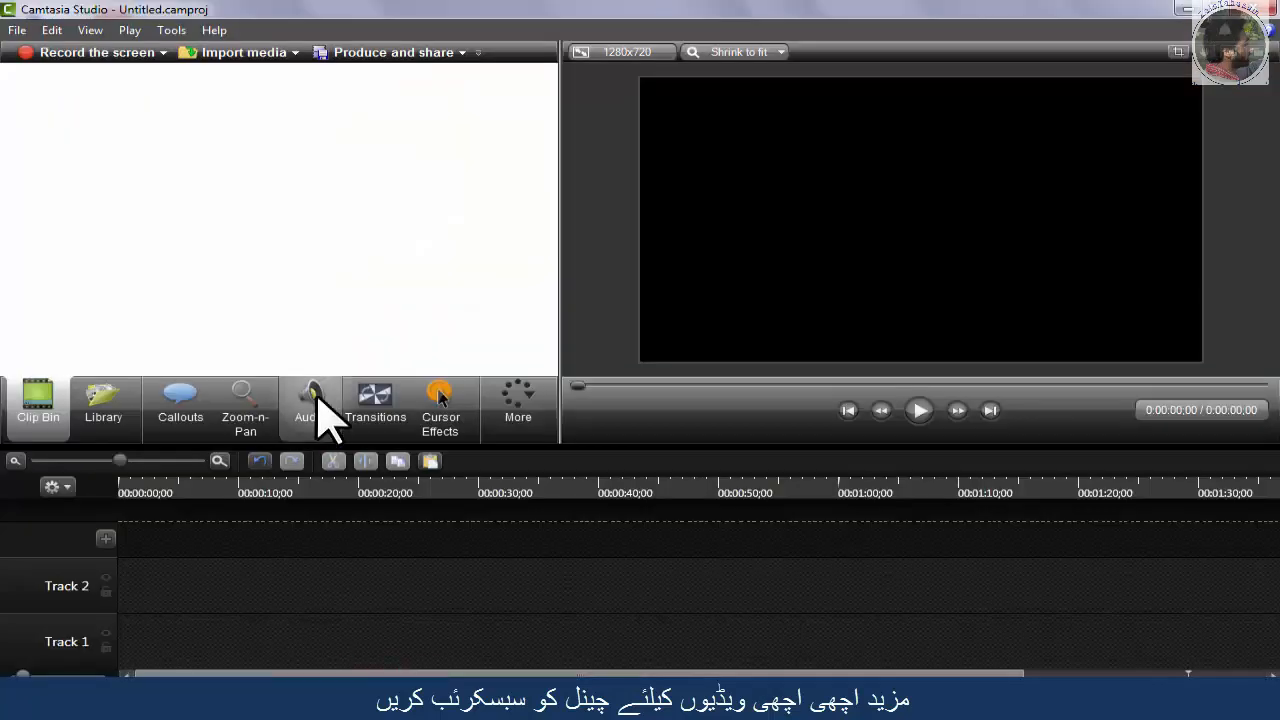
pyautogui.click(262, 55)
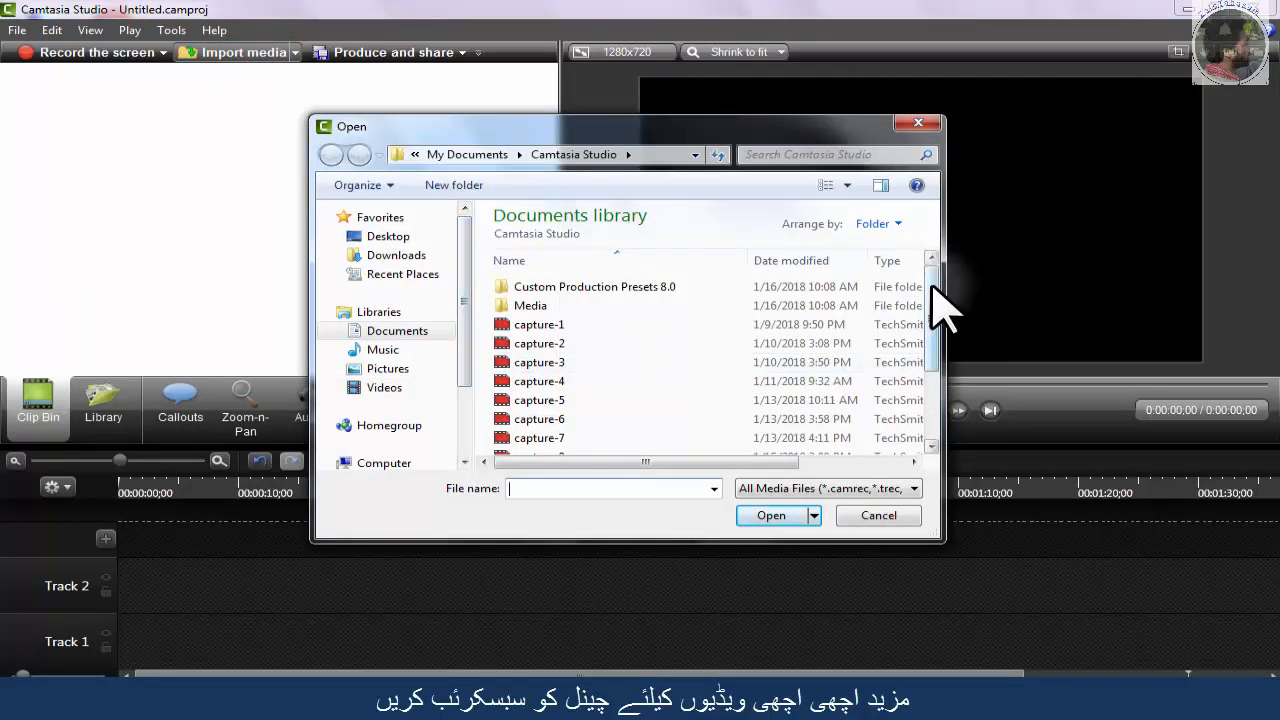
pyautogui.moveTo(931, 280); pyautogui.dragTo(929, 366)
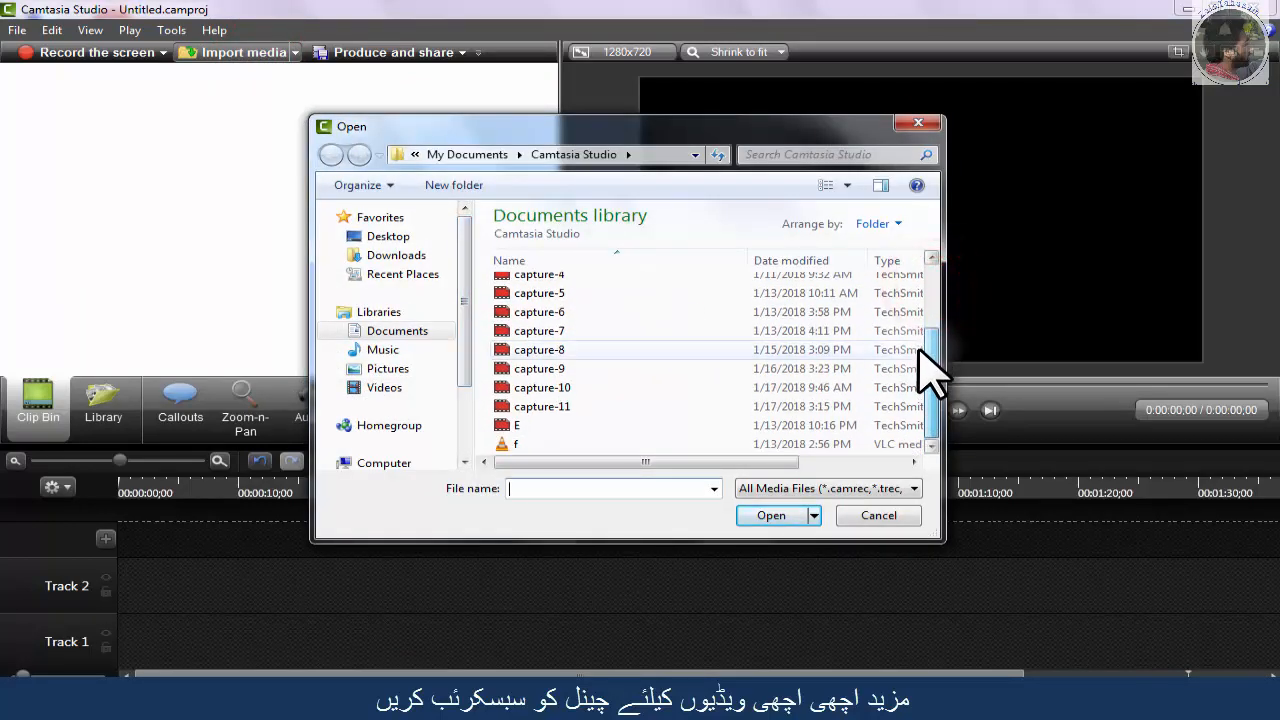
pyautogui.click(548, 387)
pyautogui.click(768, 515)
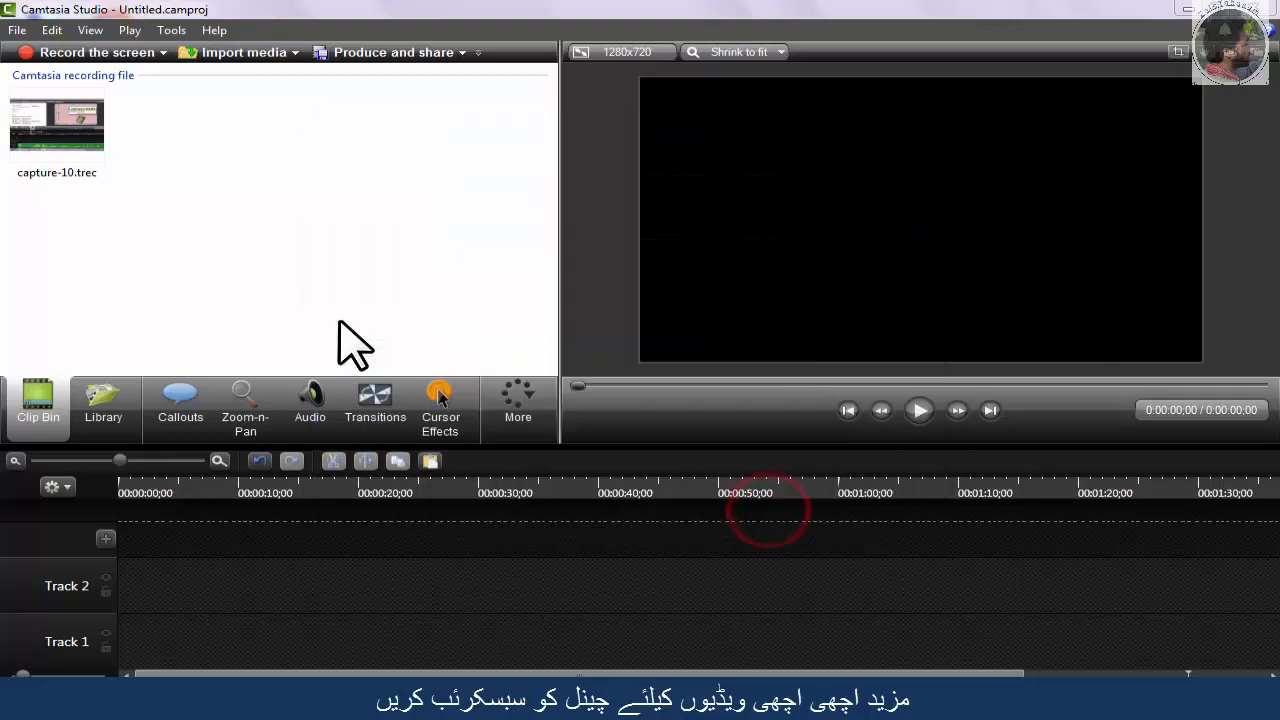
# Step: Place capture-10.trec on the timeline so that its screen and system audio clips start at 00:00:00;00
pyautogui.moveTo(52, 155); pyautogui.dragTo(186, 648)
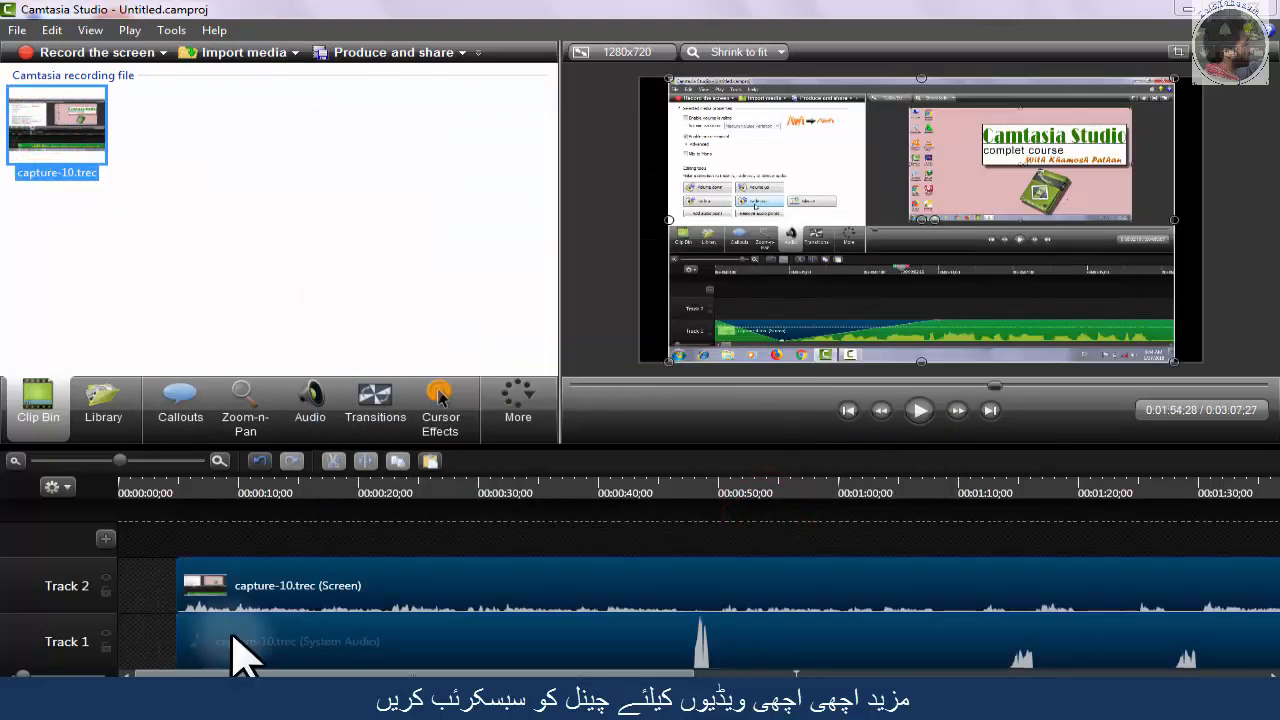
pyautogui.click(229, 638)
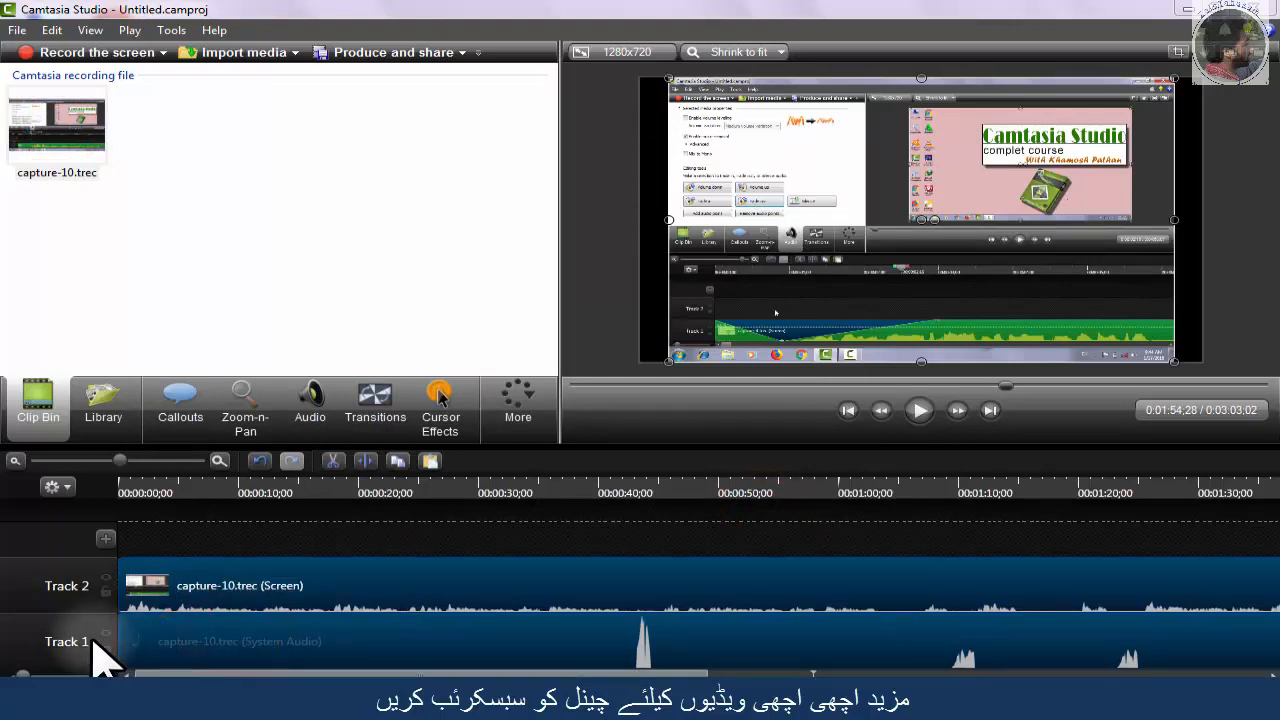
# Step: Cut the system audio clip out of Track 1 and move the capture-10 screen clip down into that track
pyautogui.click(205, 652)
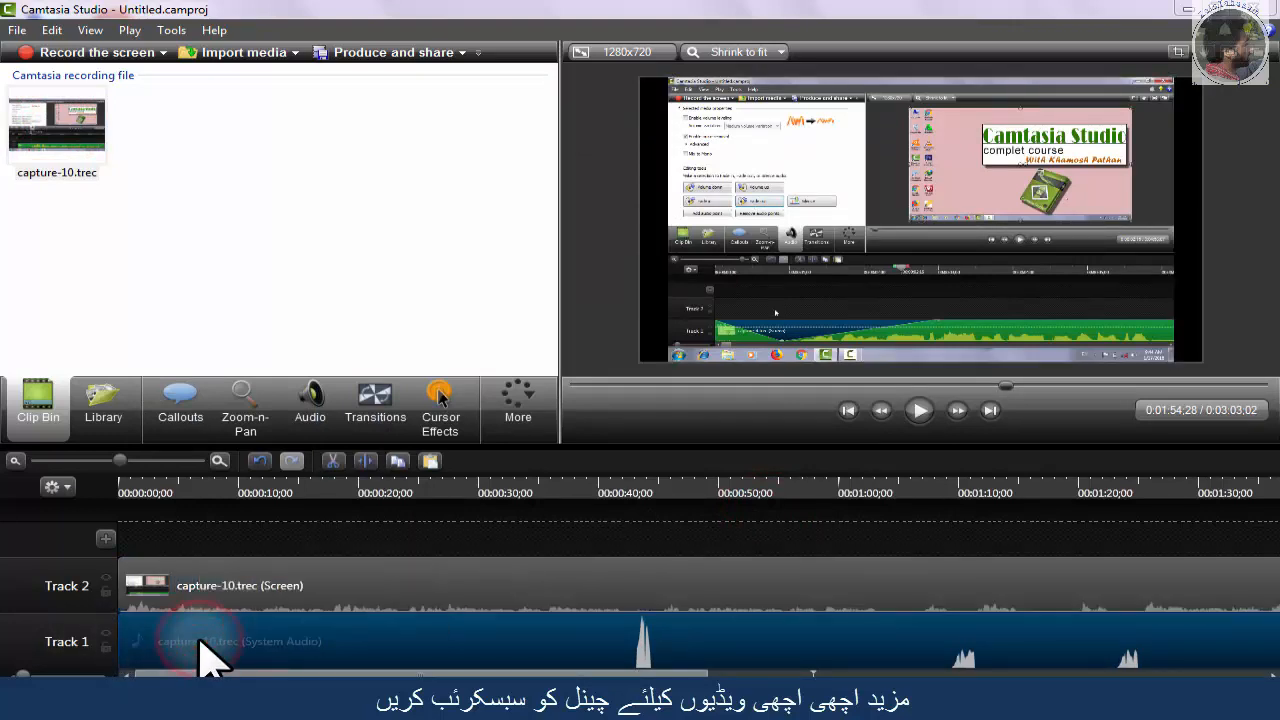
pyautogui.click(333, 462)
pyautogui.moveTo(283, 588); pyautogui.dragTo(276, 660)
# Step: Open the cursor effects for the capture-10 clip and enlarge the cursor size to 4.36
pyautogui.click(441, 425)
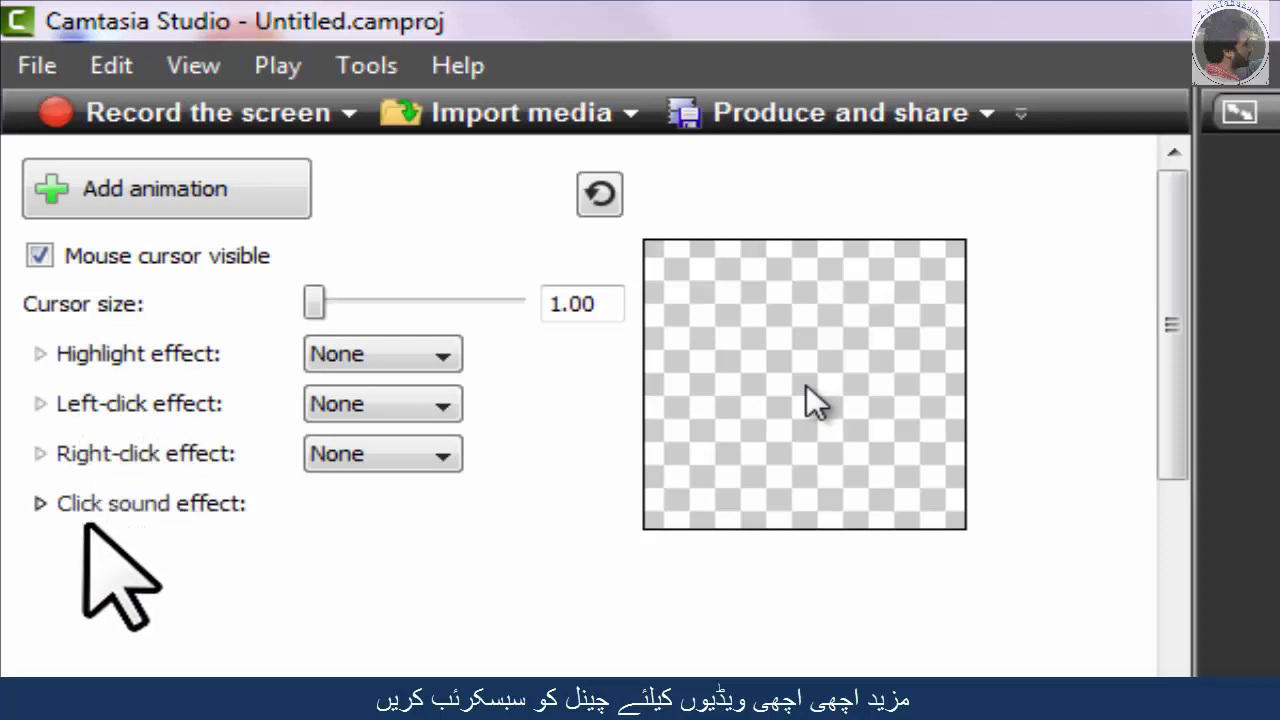
pyautogui.press('Tab')
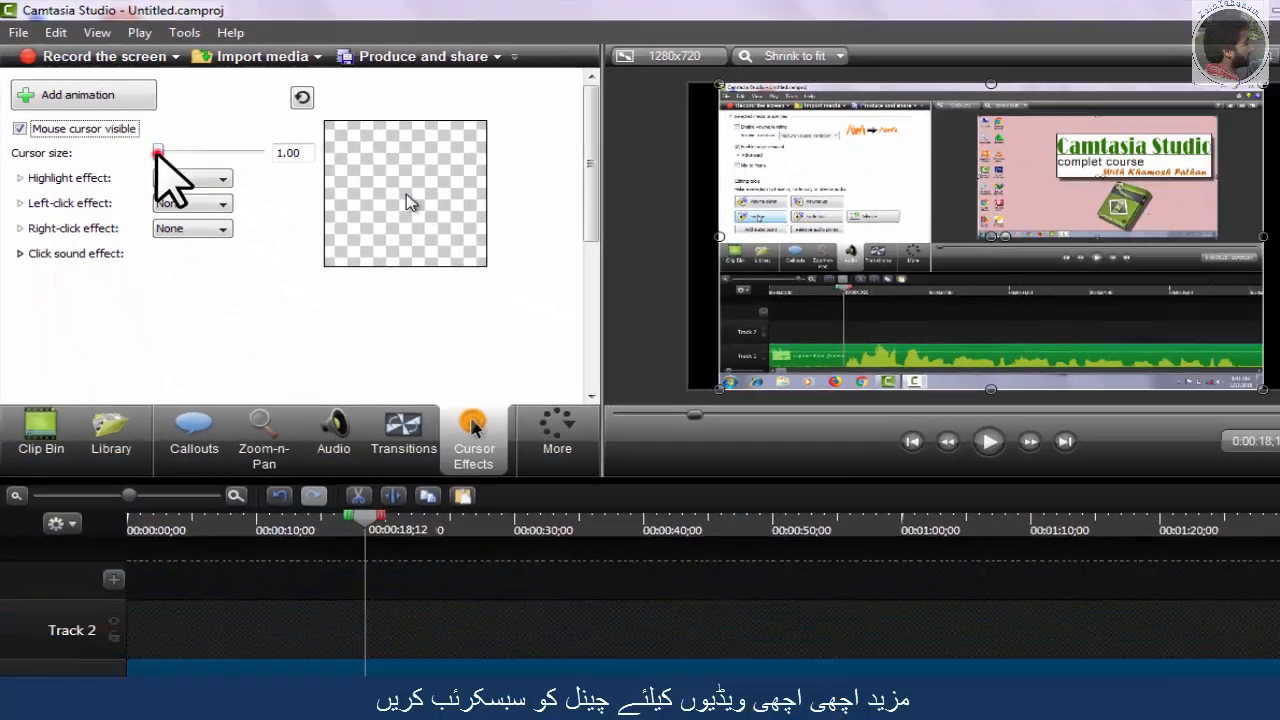
pyautogui.click(314, 303)
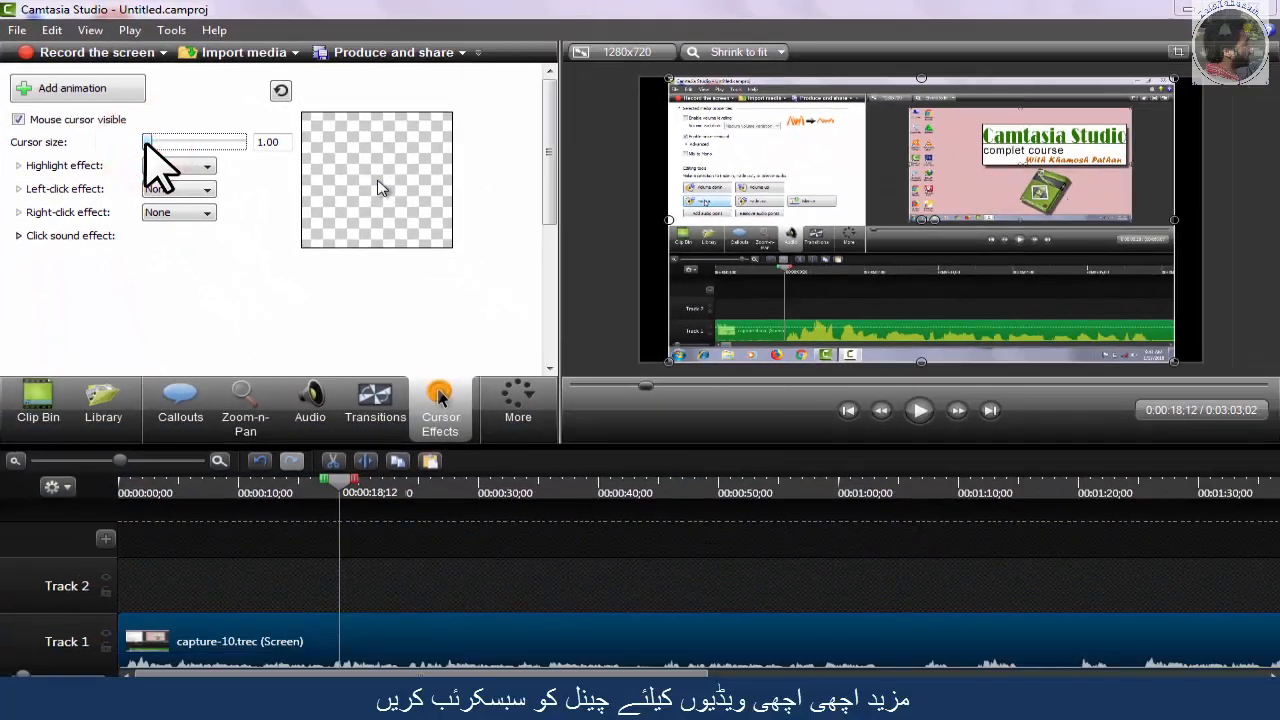
pyautogui.moveTo(162, 141); pyautogui.dragTo(205, 141)
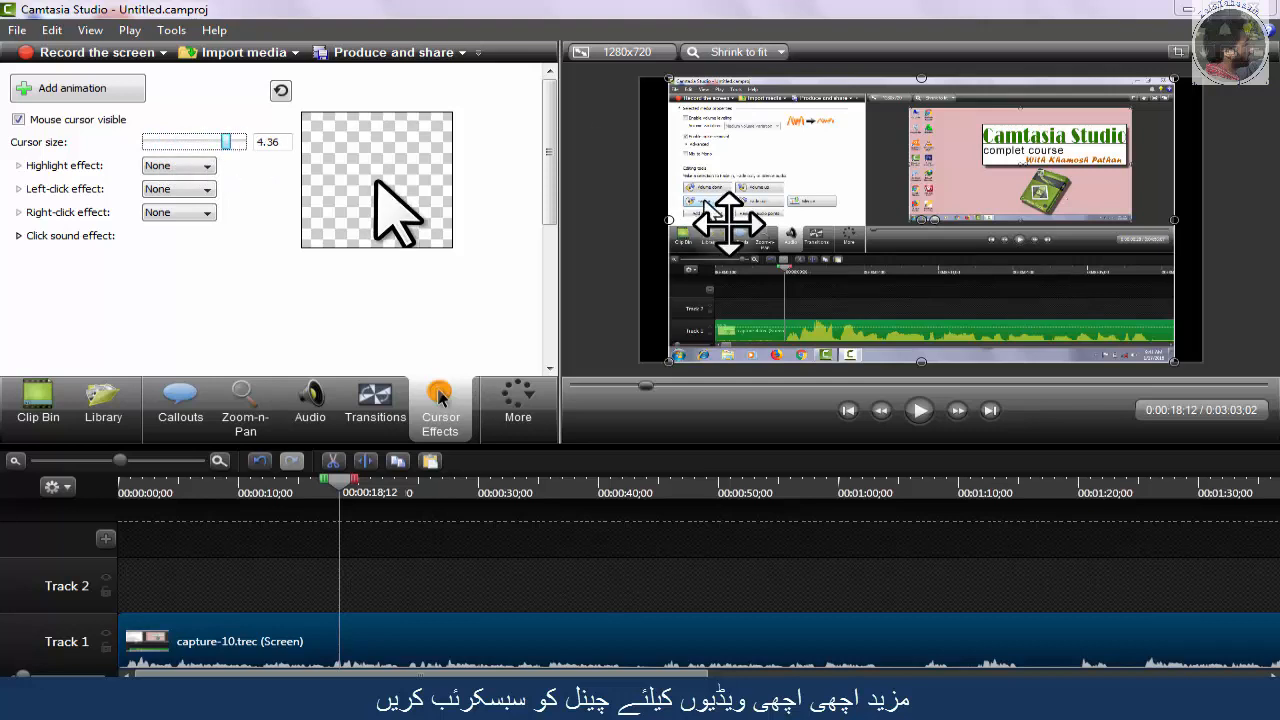
# Step: Stretch the clip sideways on the canvas until both side edges reach the canvas borders
pyautogui.moveTo(662, 219); pyautogui.dragTo(640, 219)
pyautogui.click(705, 215)
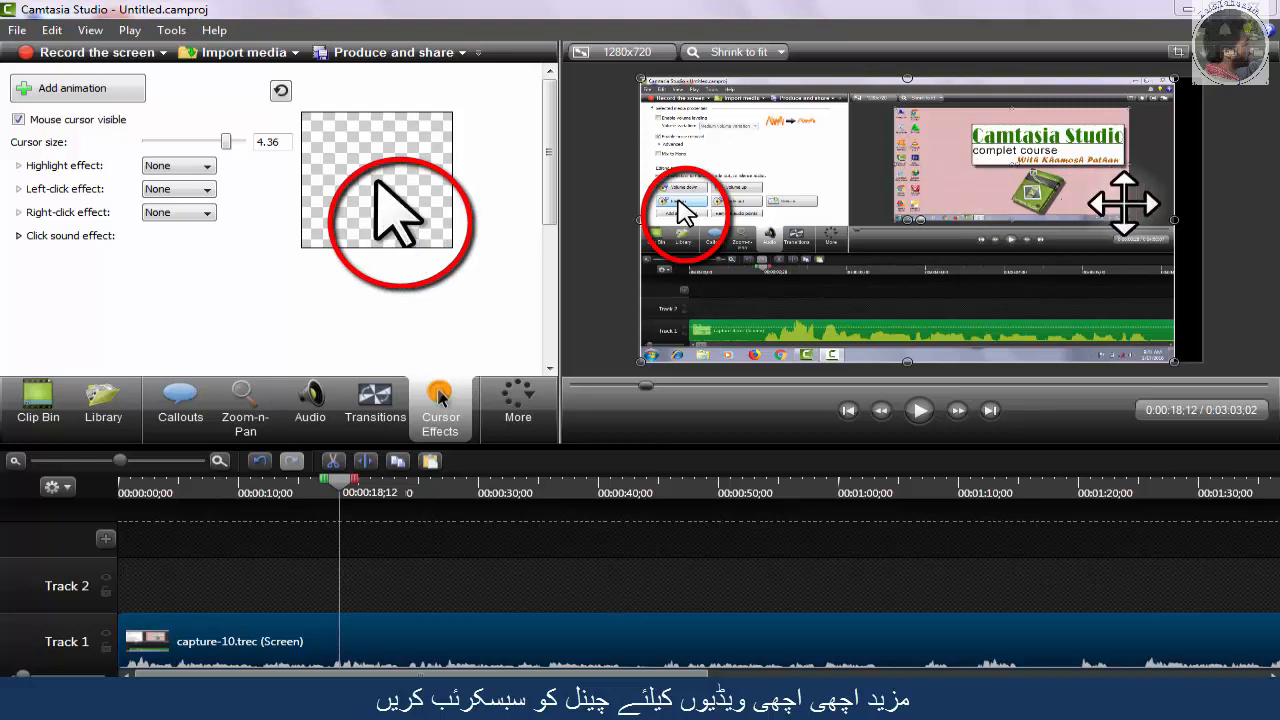
pyautogui.moveTo(1172, 218); pyautogui.dragTo(1200, 218)
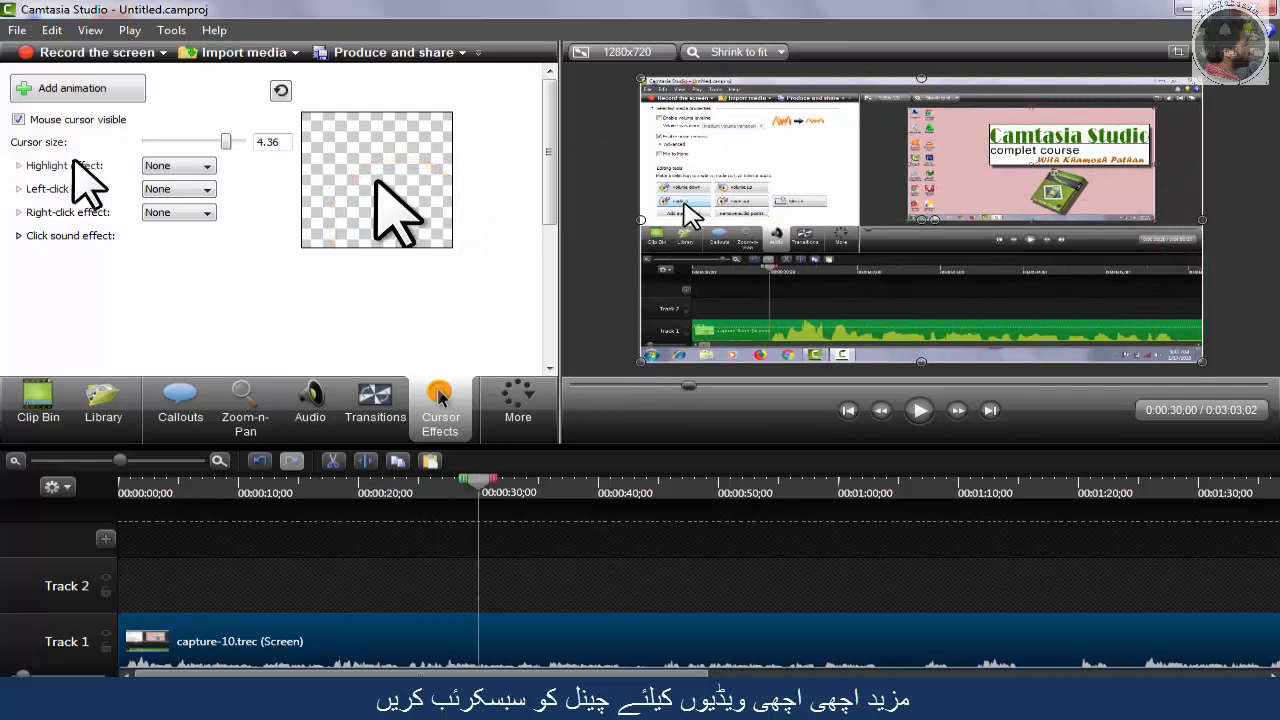
# Step: Set the cursor's highlight effect to Highlight for the capture-10 clip
pyautogui.click(205, 167)
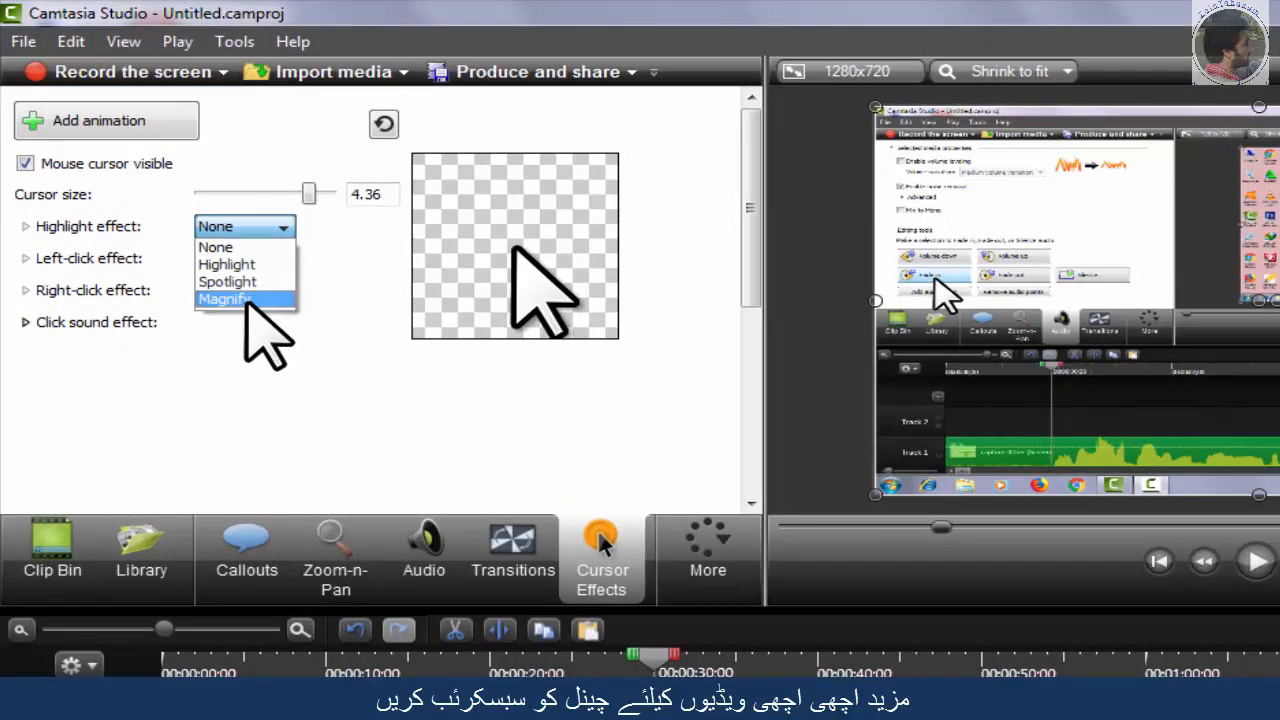
pyautogui.click(240, 265)
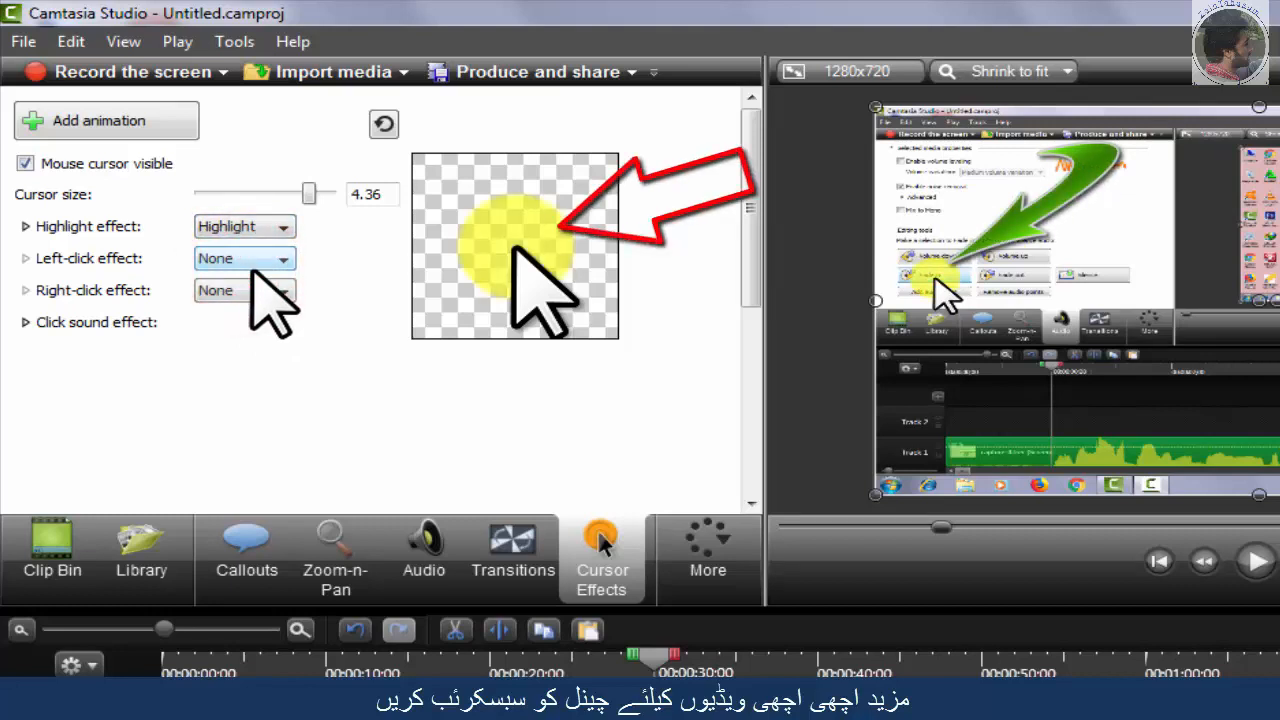
# Step: Try Spotlight and Magnify as the cursor's highlight effect, and preview Magnify farther along the timeline
pyautogui.click(279, 228)
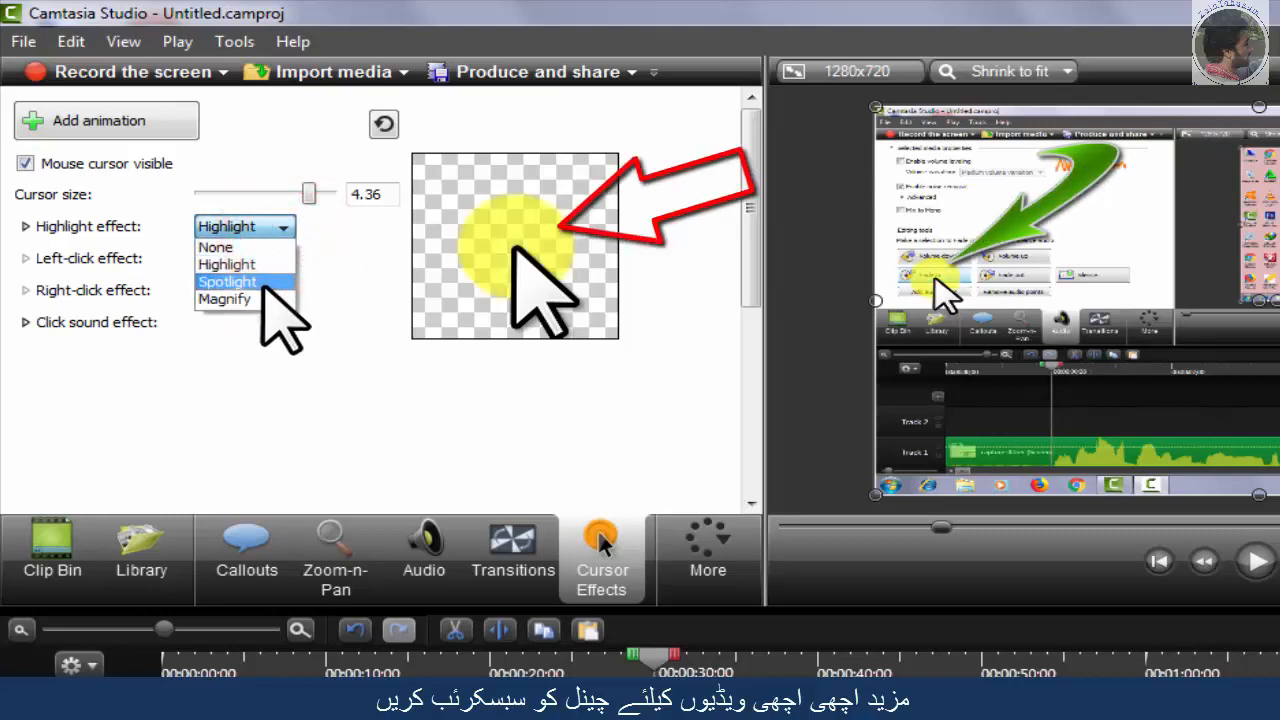
pyautogui.click(263, 283)
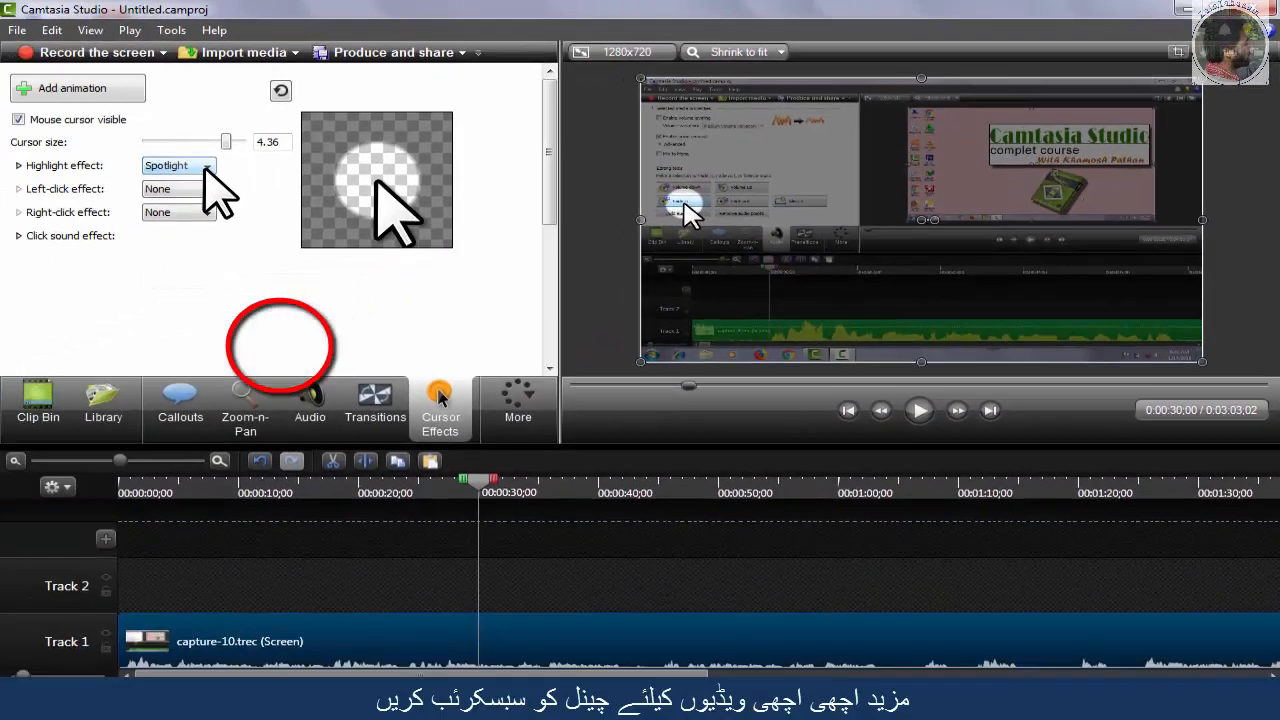
pyautogui.click(200, 166)
pyautogui.click(186, 219)
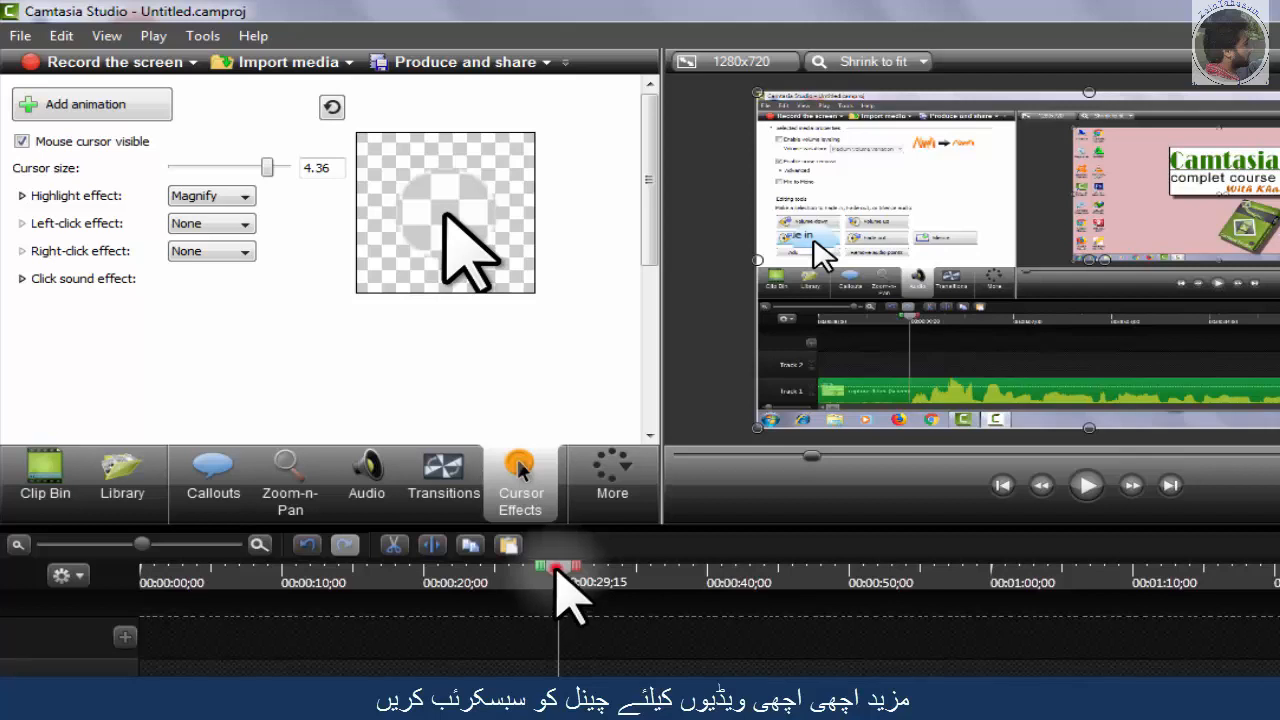
pyautogui.moveTo(556, 568); pyautogui.dragTo(667, 555)
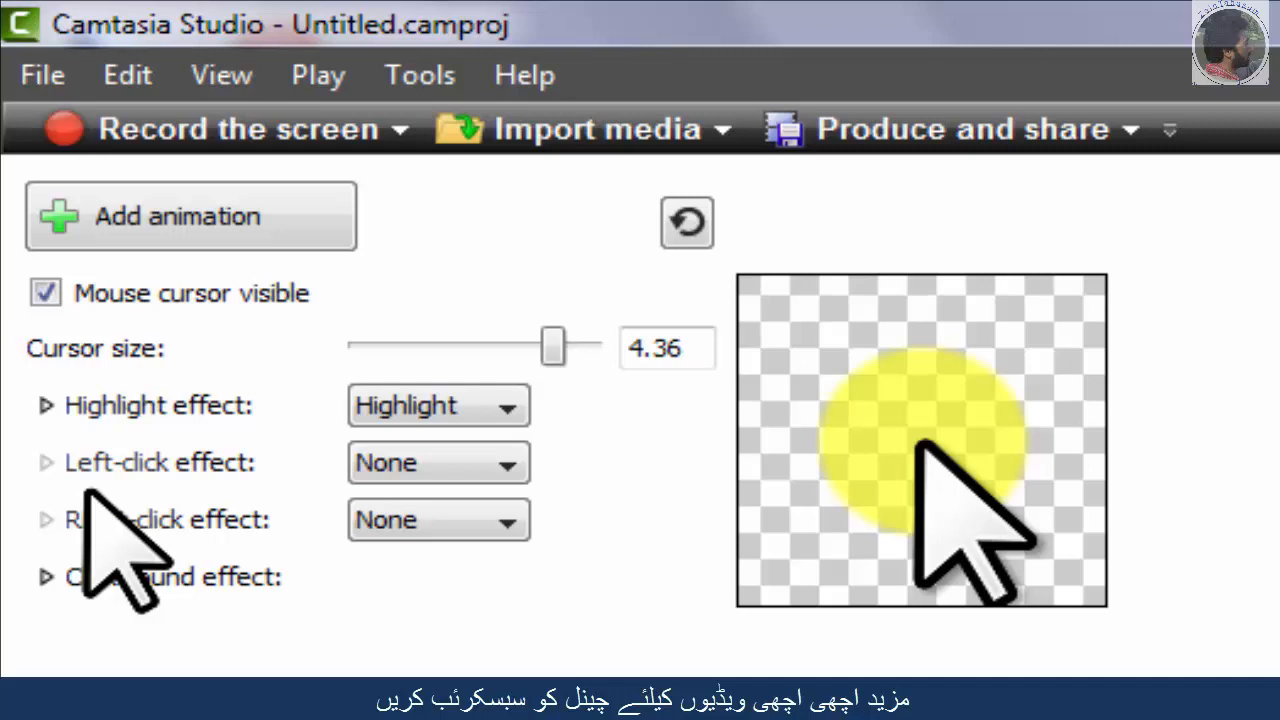
# Step: Try Rings and Warp as the cursor's left-click effect, and settle on Ripple
pyautogui.click(507, 463)
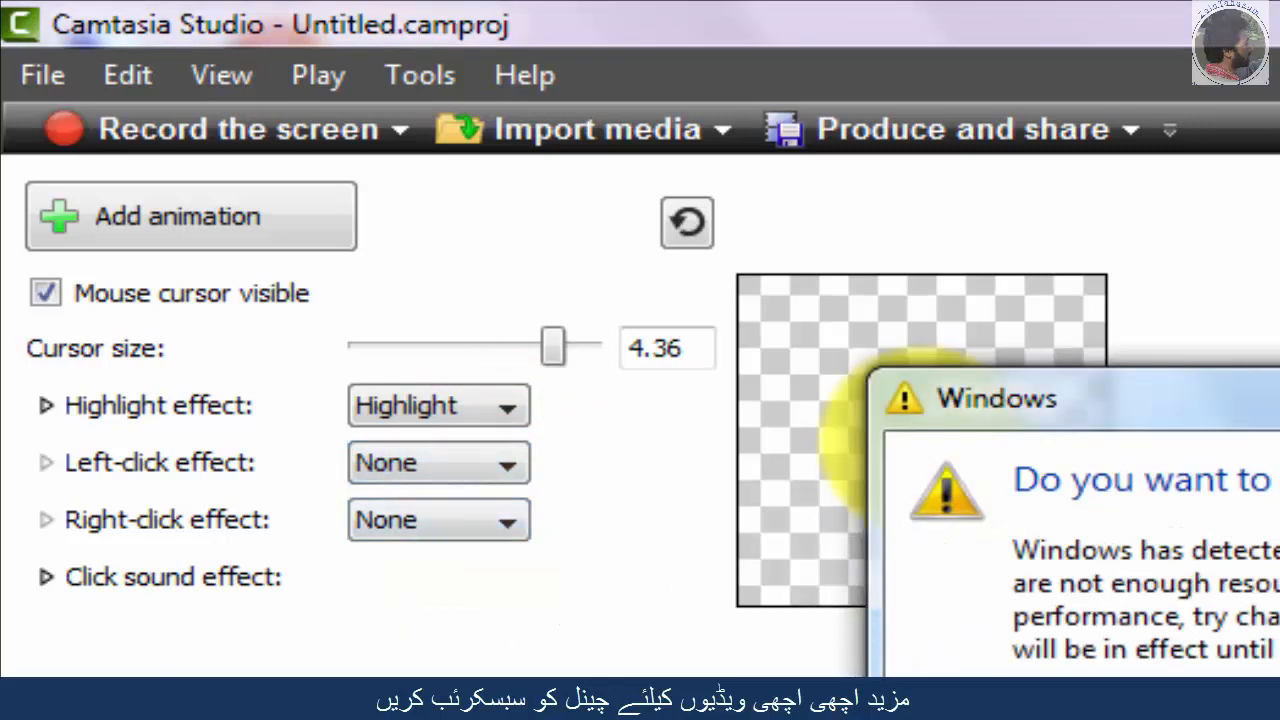
pyautogui.click(507, 456)
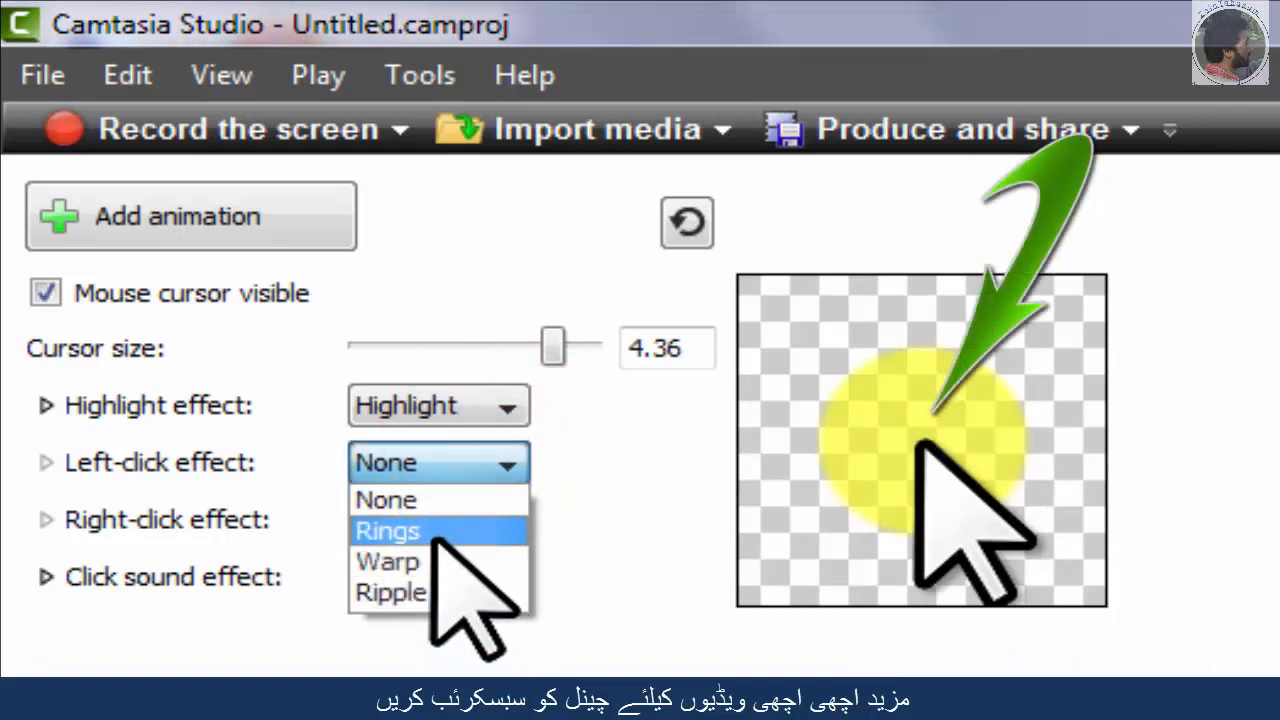
pyautogui.click(433, 533)
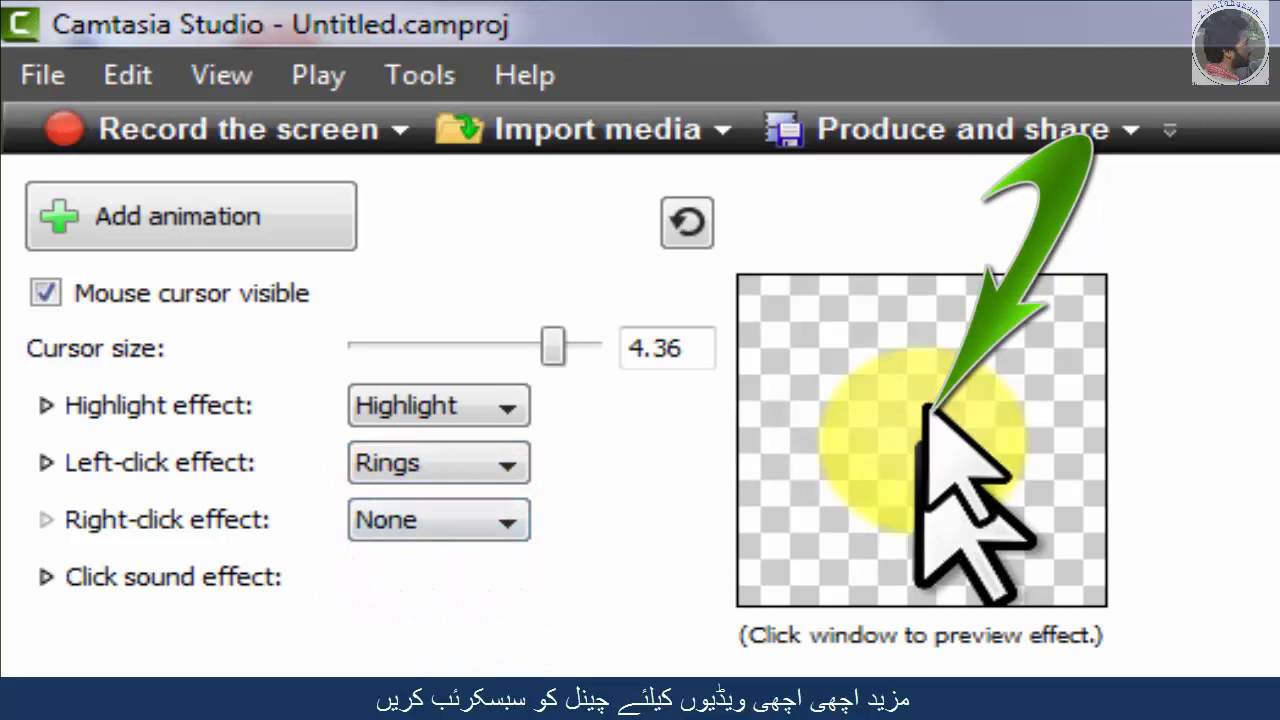
pyautogui.click(494, 463)
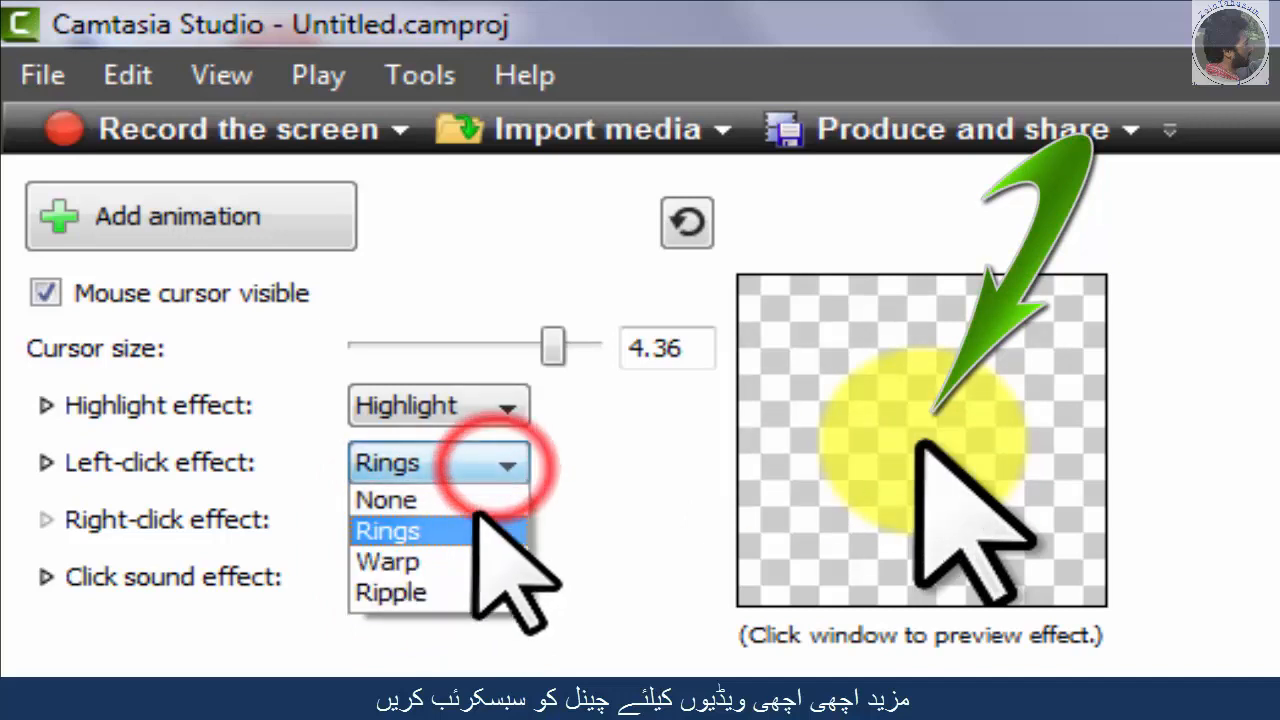
pyautogui.click(464, 560)
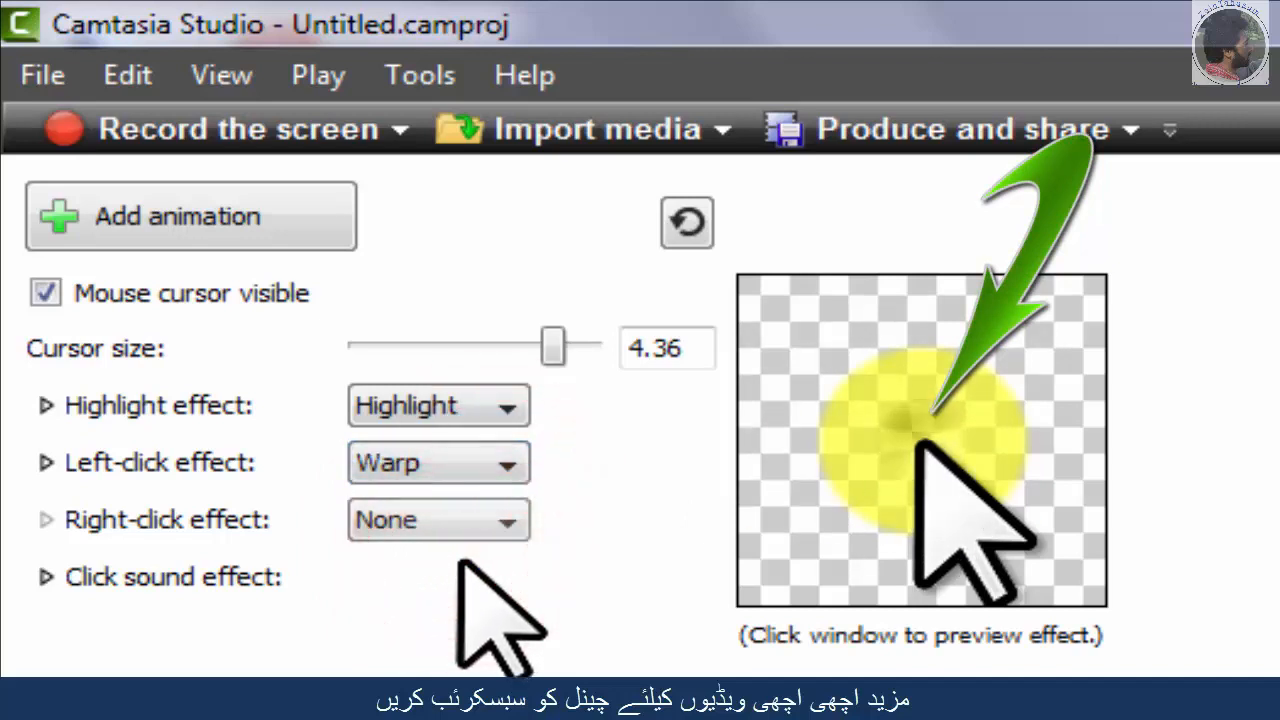
pyautogui.click(508, 460)
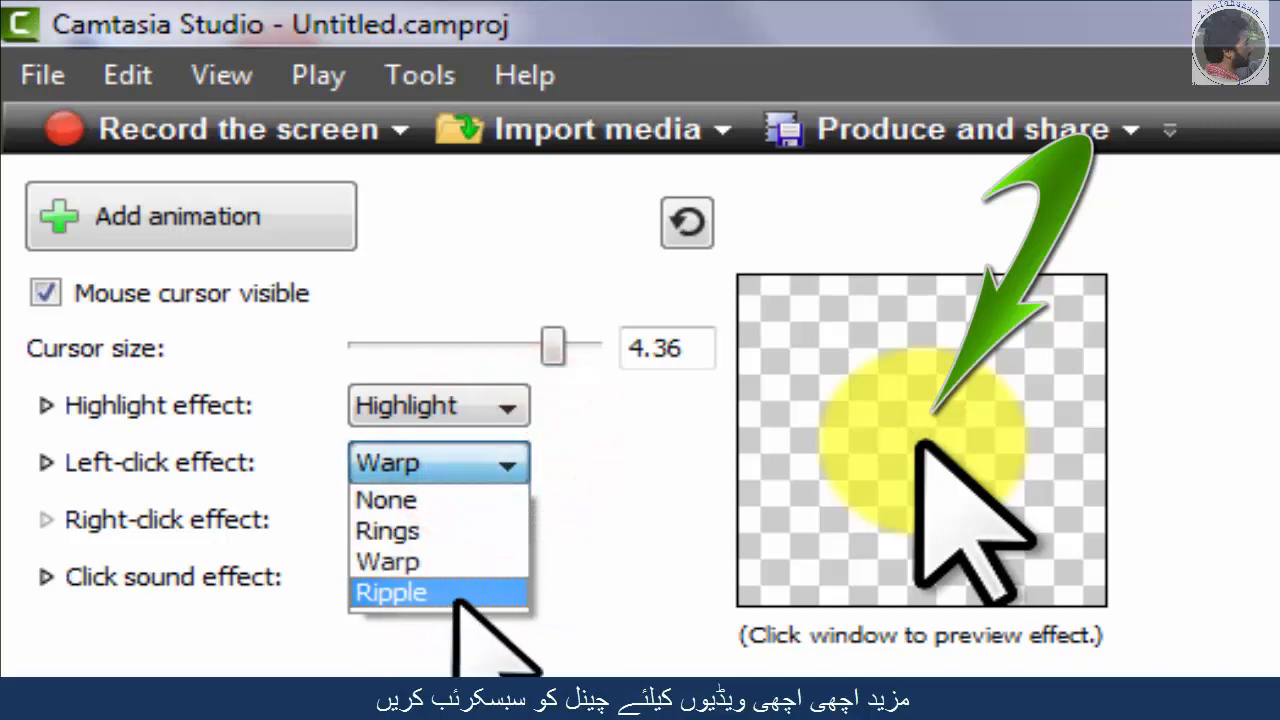
pyautogui.click(455, 591)
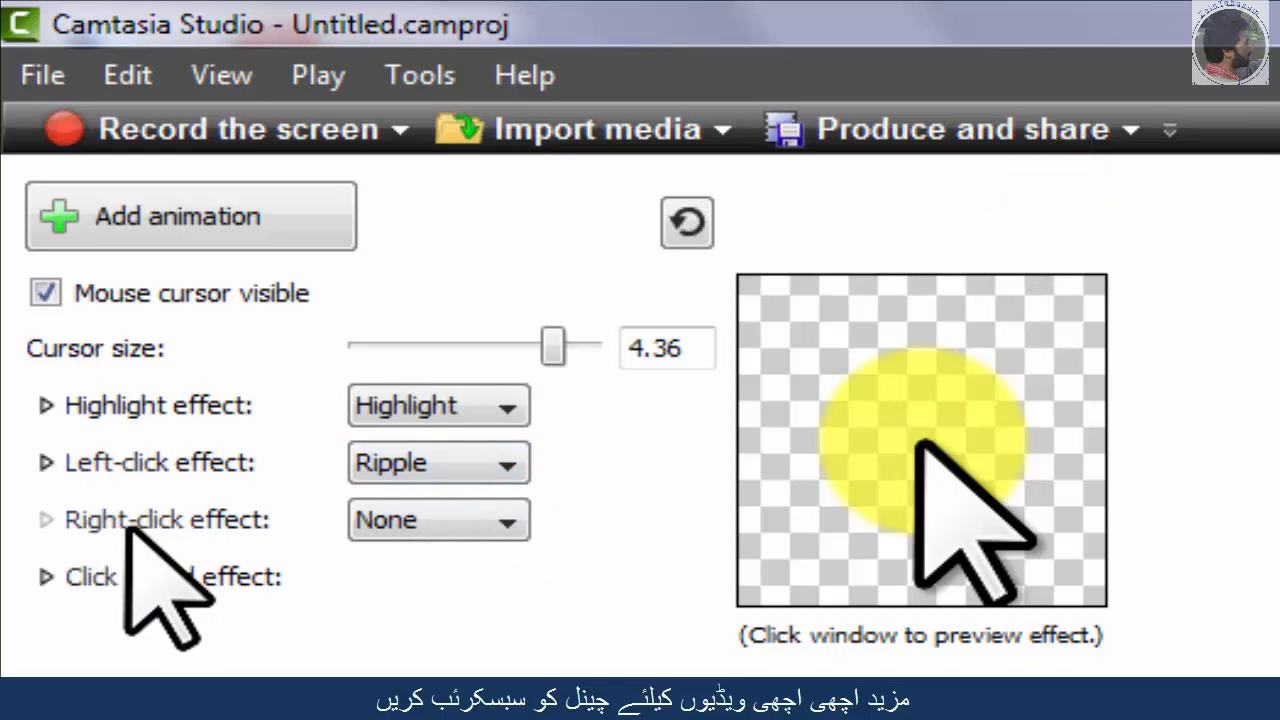
# Step: Try Rings and Warp as the cursor's right-click effect, and settle on Ripple
pyautogui.click(494, 515)
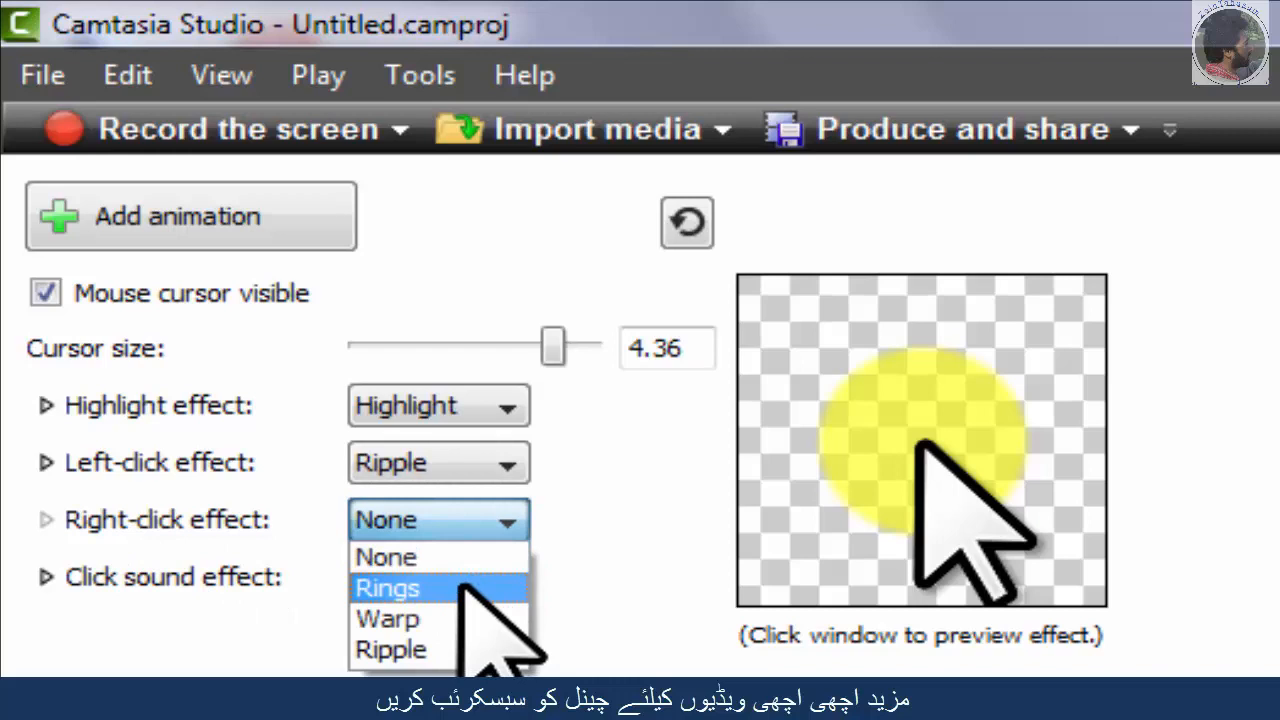
pyautogui.click(463, 586)
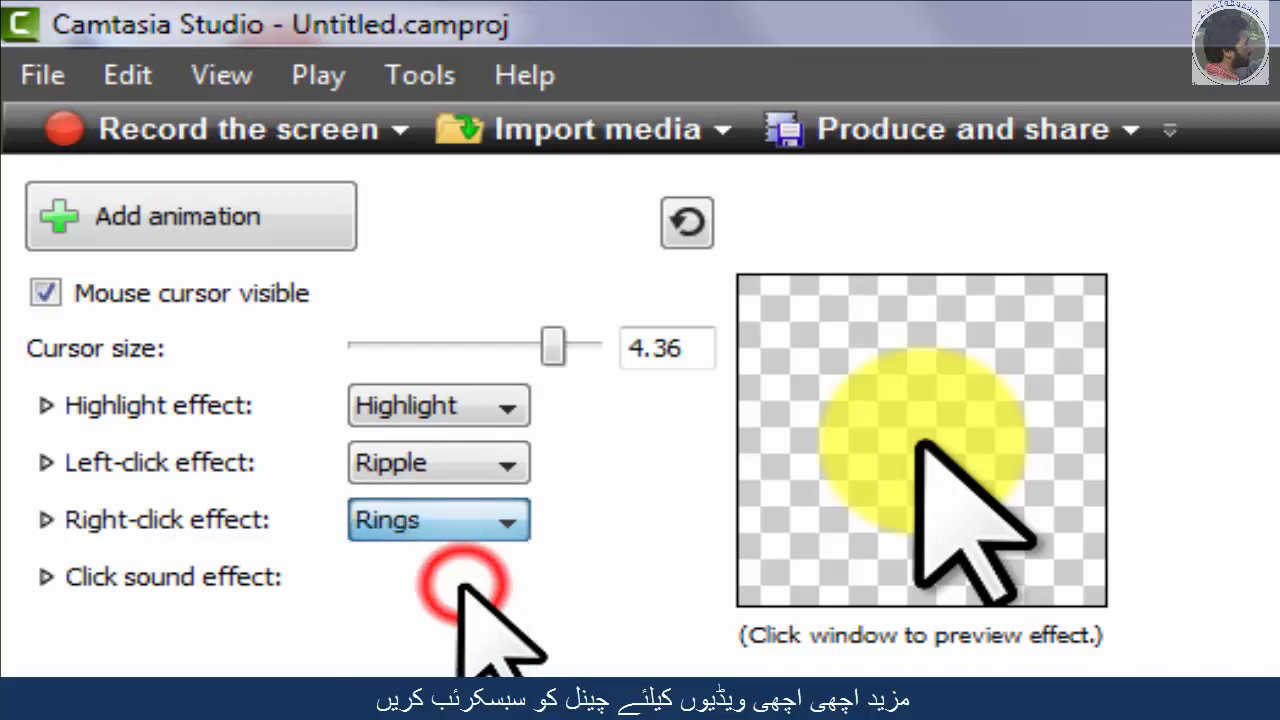
pyautogui.click(516, 509)
pyautogui.click(482, 617)
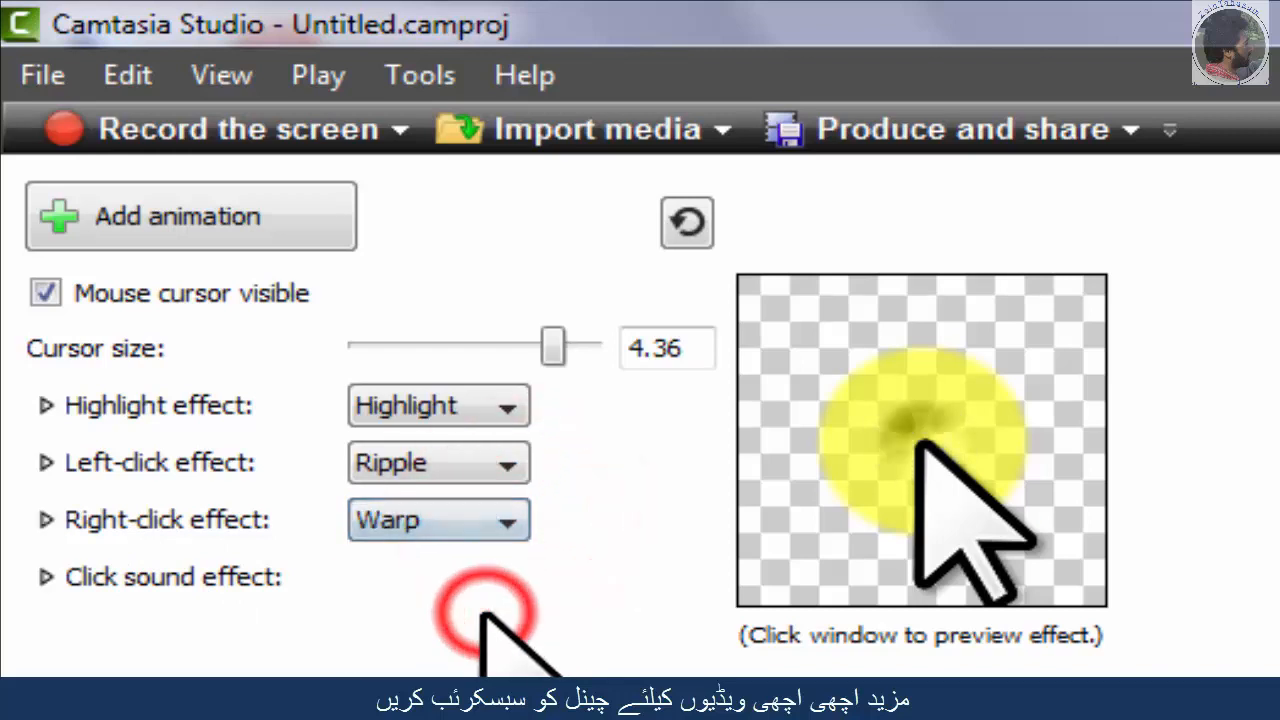
pyautogui.click(514, 523)
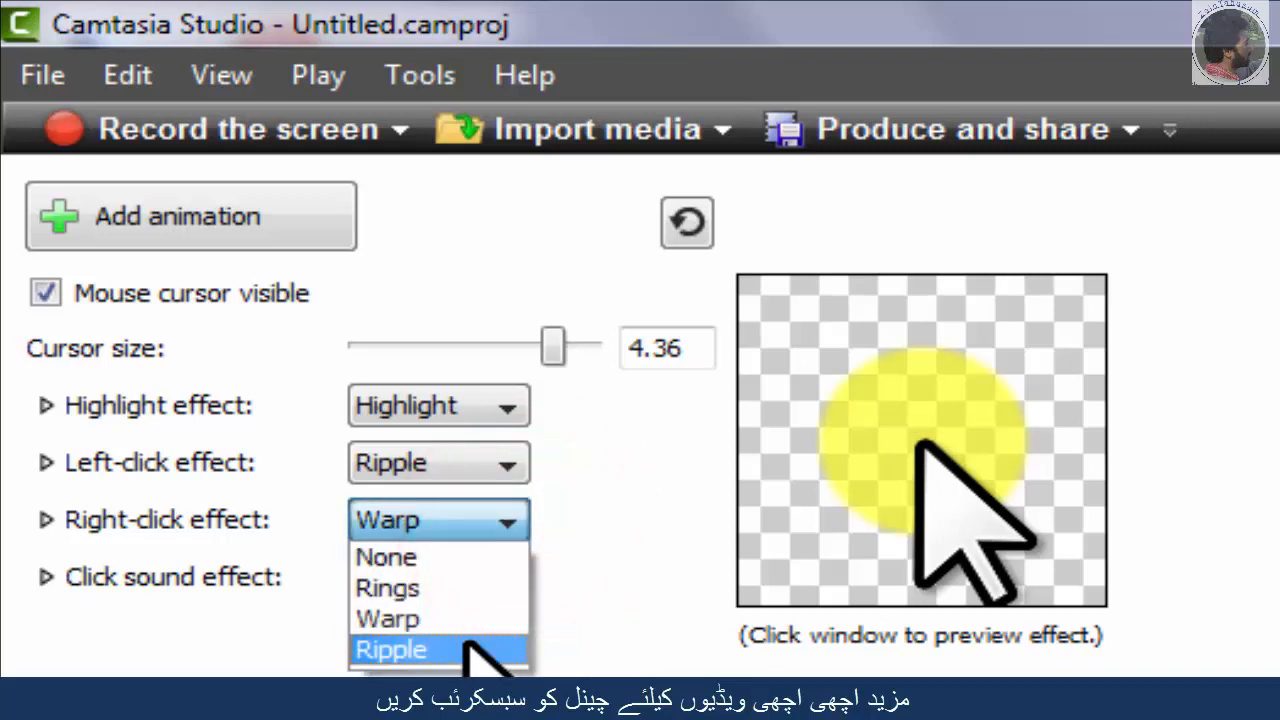
pyautogui.click(470, 645)
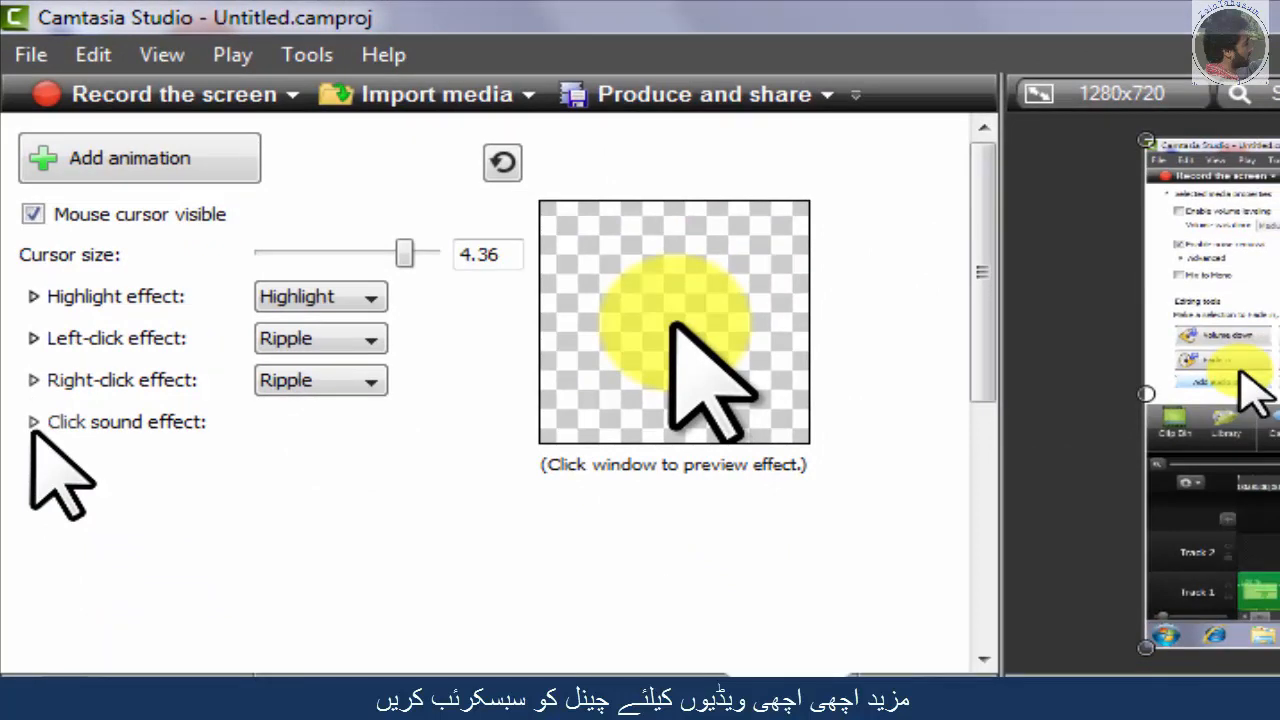
# Step: Expand the click sound effect settings and set the left-click sound to Mouse click
pyautogui.click(33, 421)
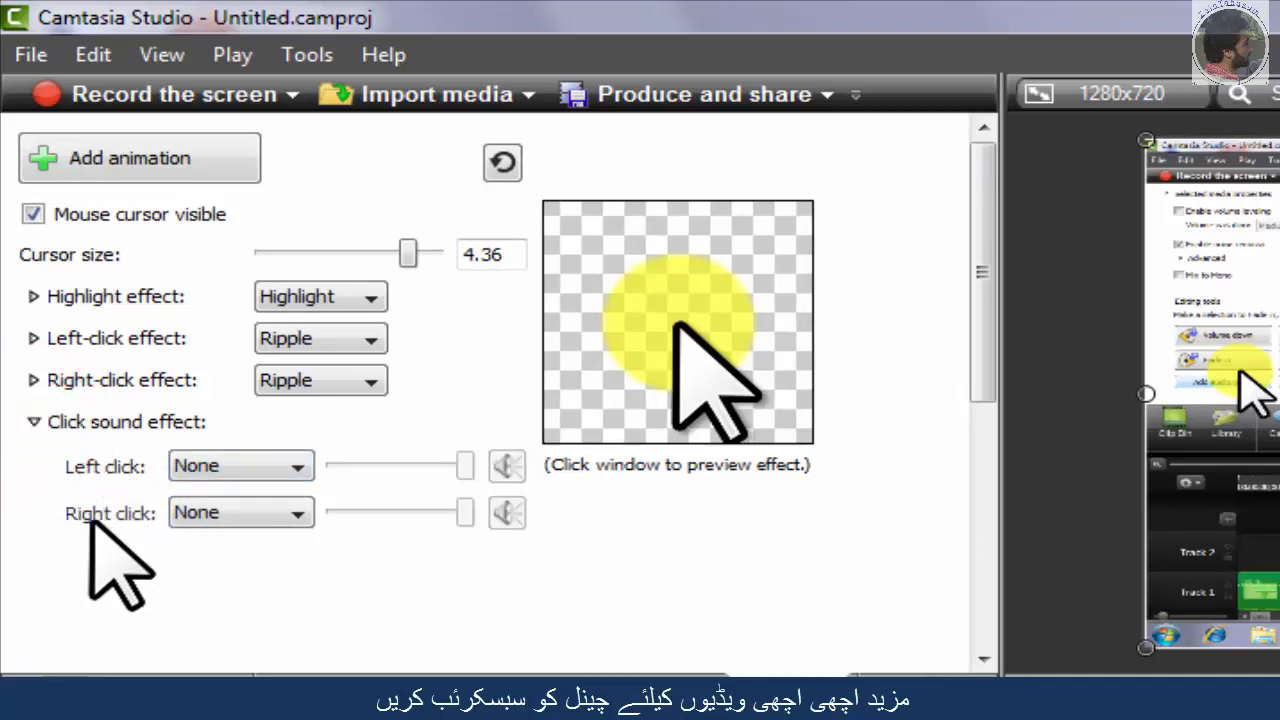
pyautogui.click(296, 467)
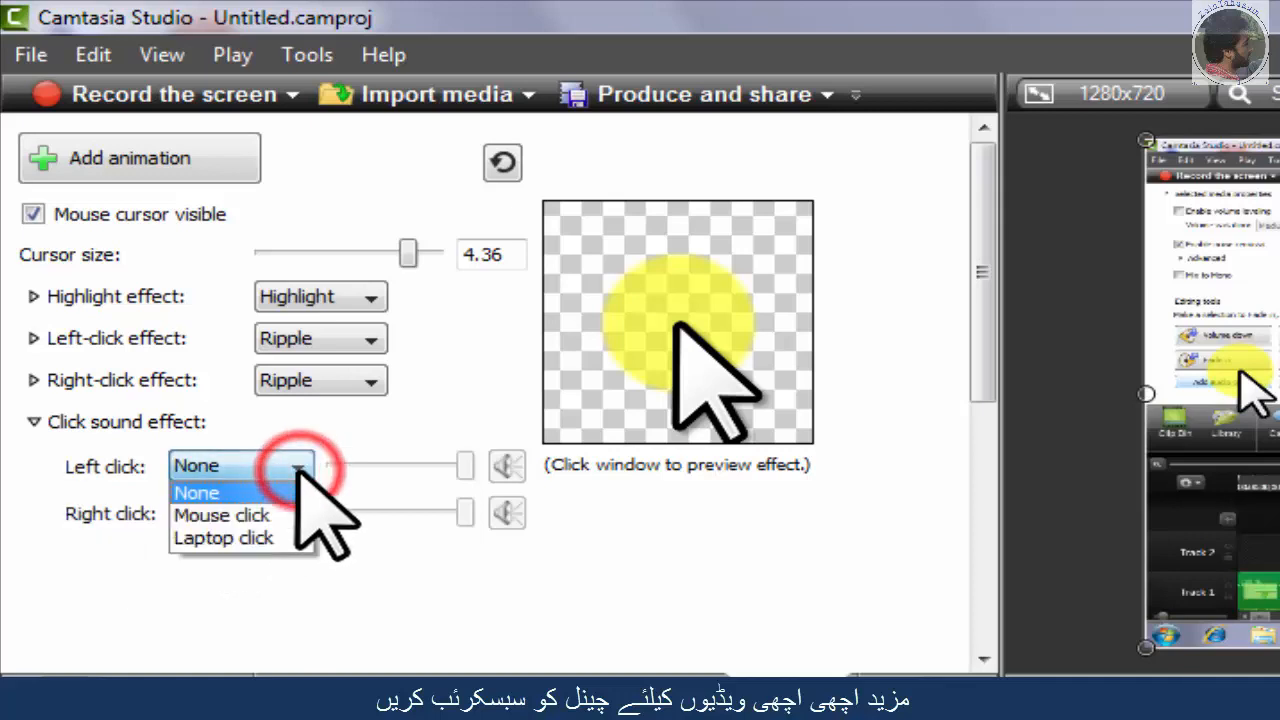
pyautogui.click(262, 522)
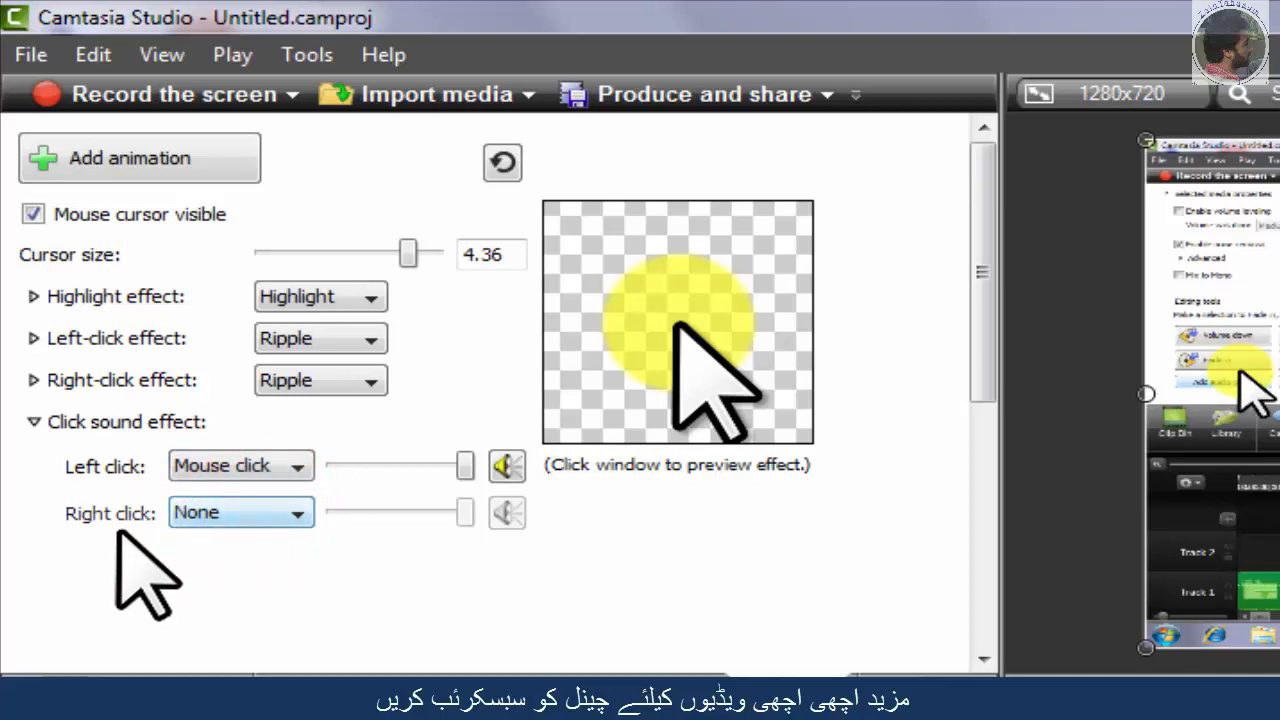
# Step: Set the right-click sound effect to Mouse click and keep its volume at maximum
pyautogui.click(298, 514)
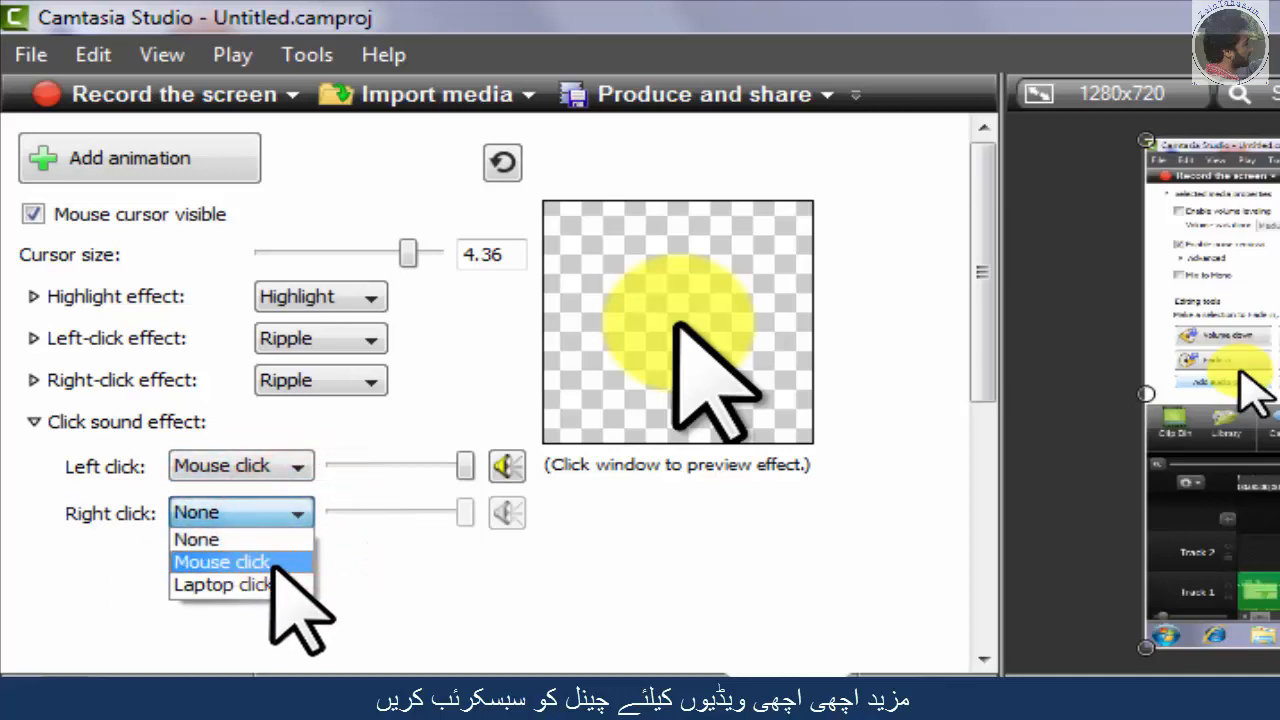
pyautogui.click(272, 560)
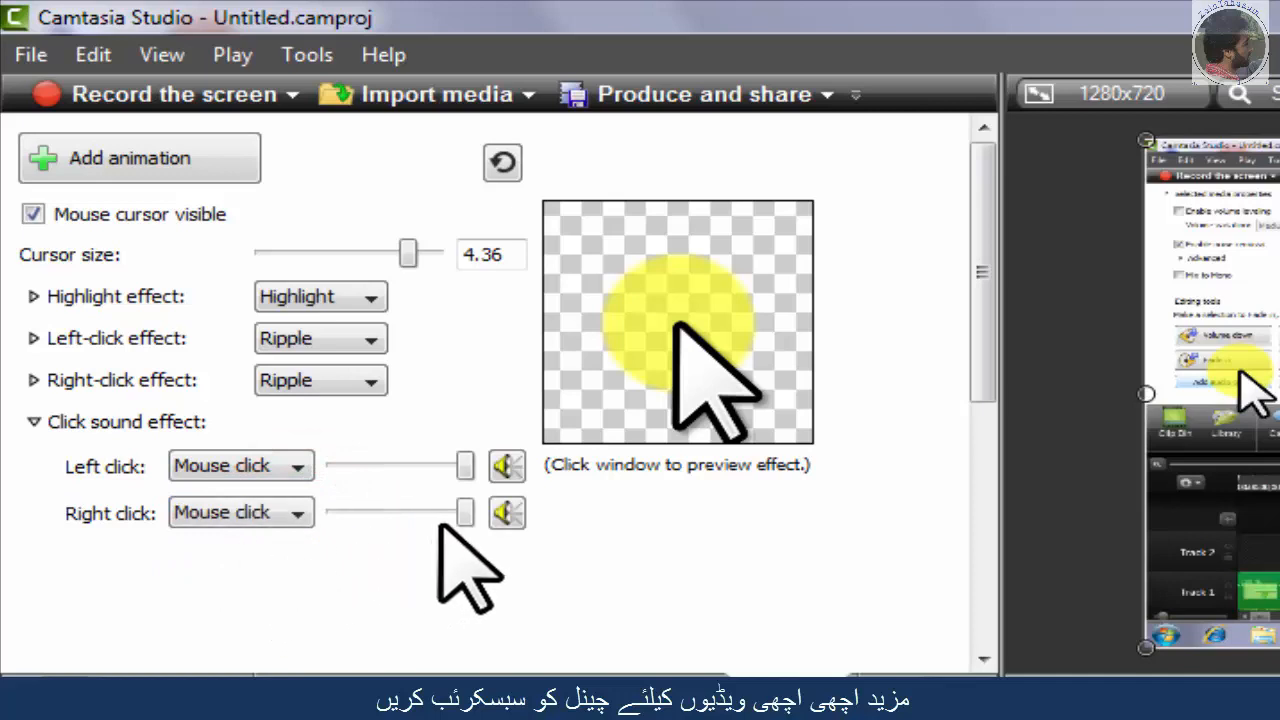
pyautogui.moveTo(460, 514); pyautogui.dragTo(509, 530)
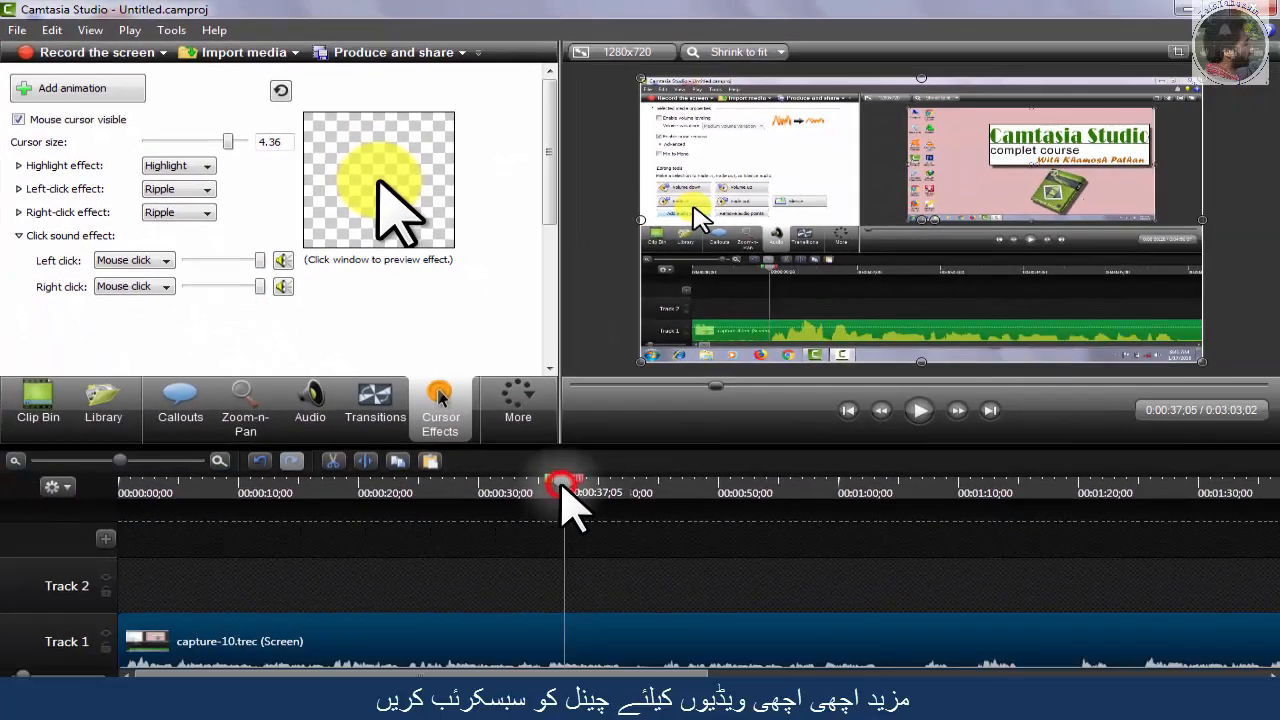
# Step: Preview the cursor effects from about 0:01:24 in the recording, and restore the cursor effect settings to their defaults
pyautogui.moveTo(565, 505); pyautogui.dragTo(1091, 612)
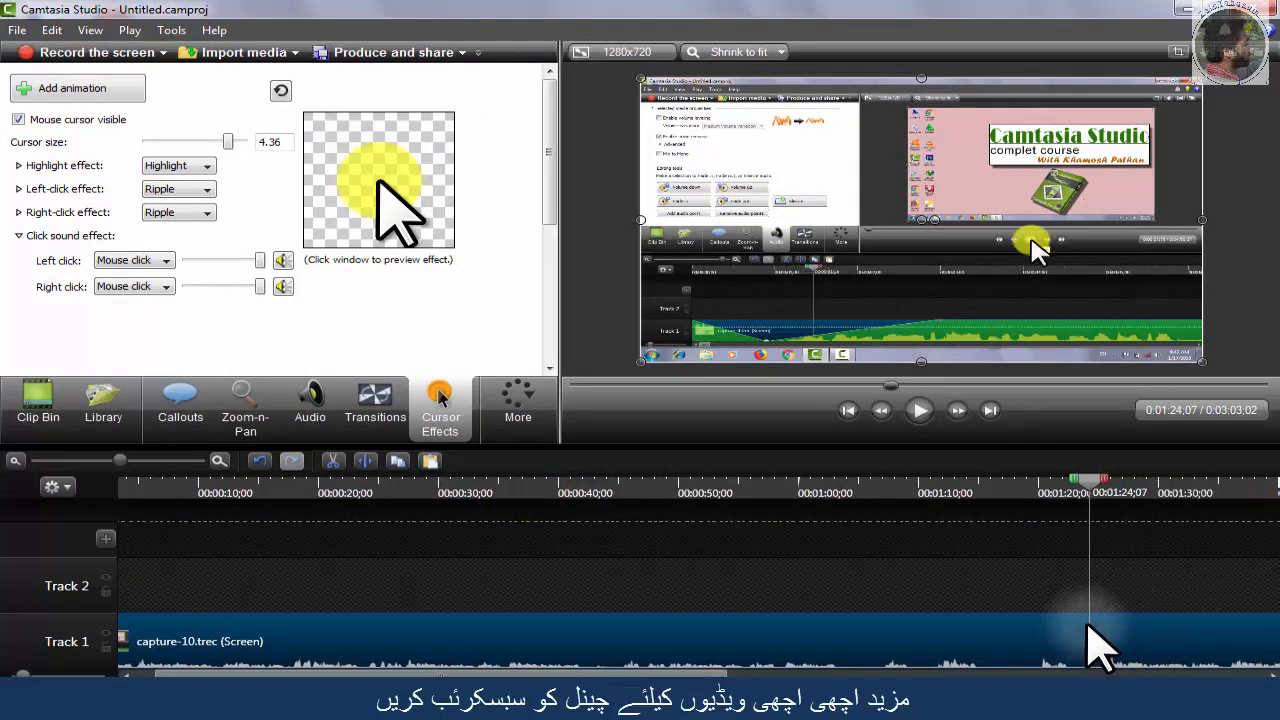
pyautogui.click(914, 414)
pyautogui.click(914, 414)
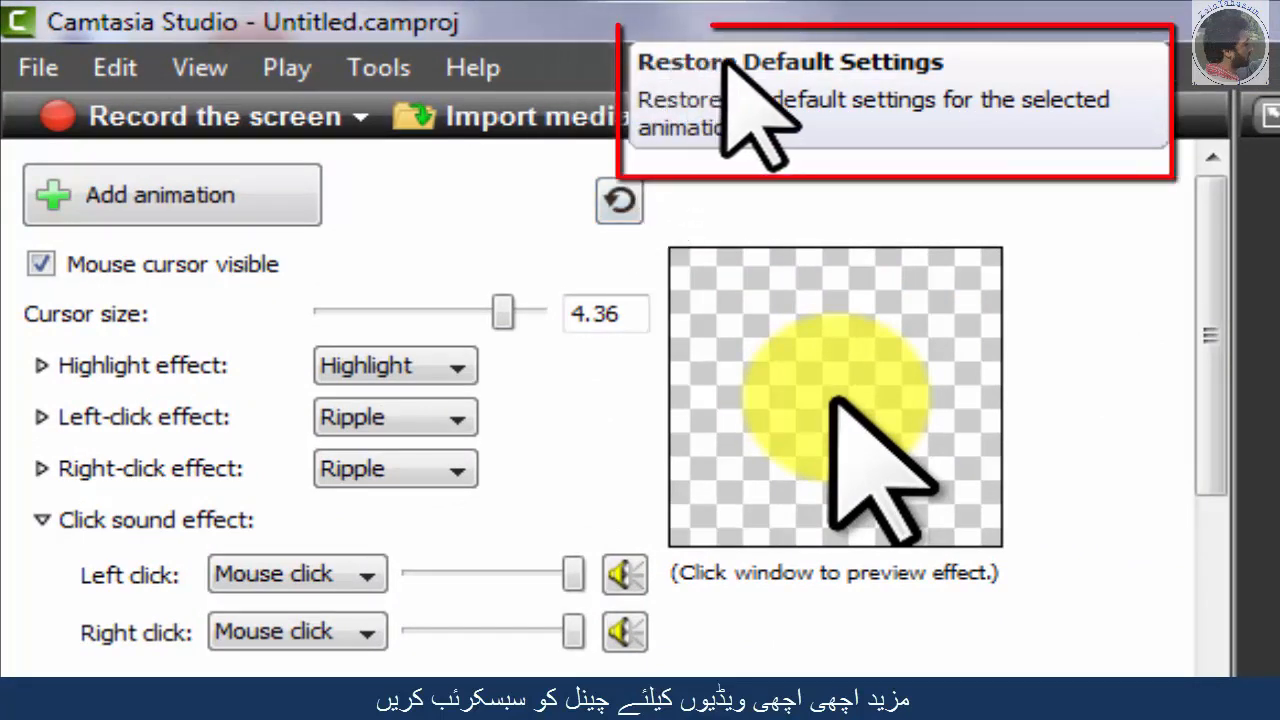
pyautogui.click(618, 198)
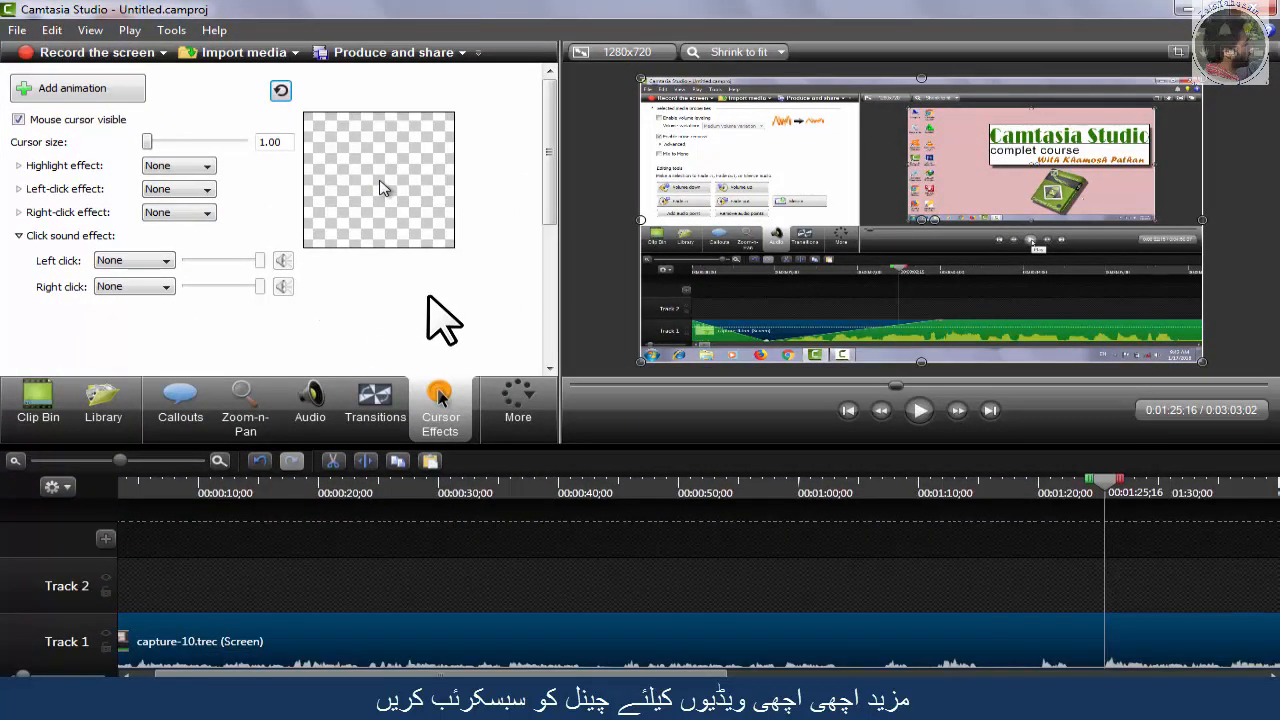
# Step: Examine the list of additional editing tools, and dismiss the Windows color scheme prompt
pyautogui.click(516, 400)
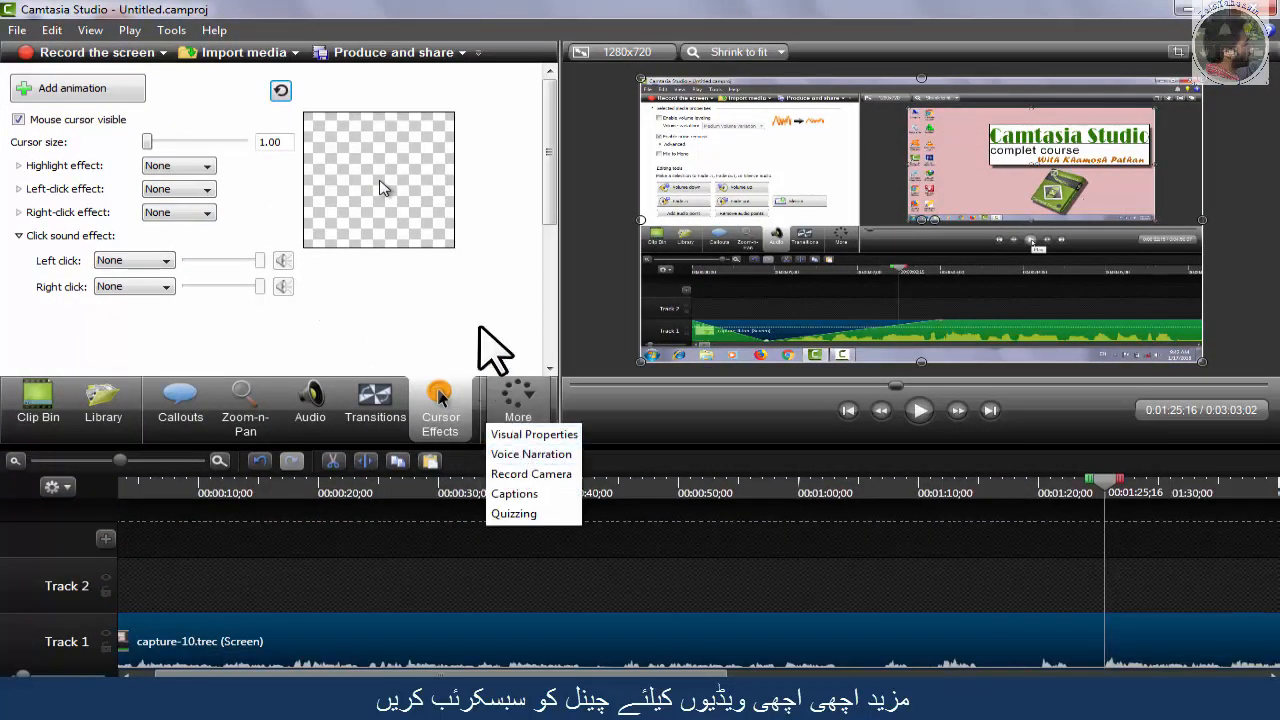
pyautogui.click(480, 322)
pyautogui.click(516, 405)
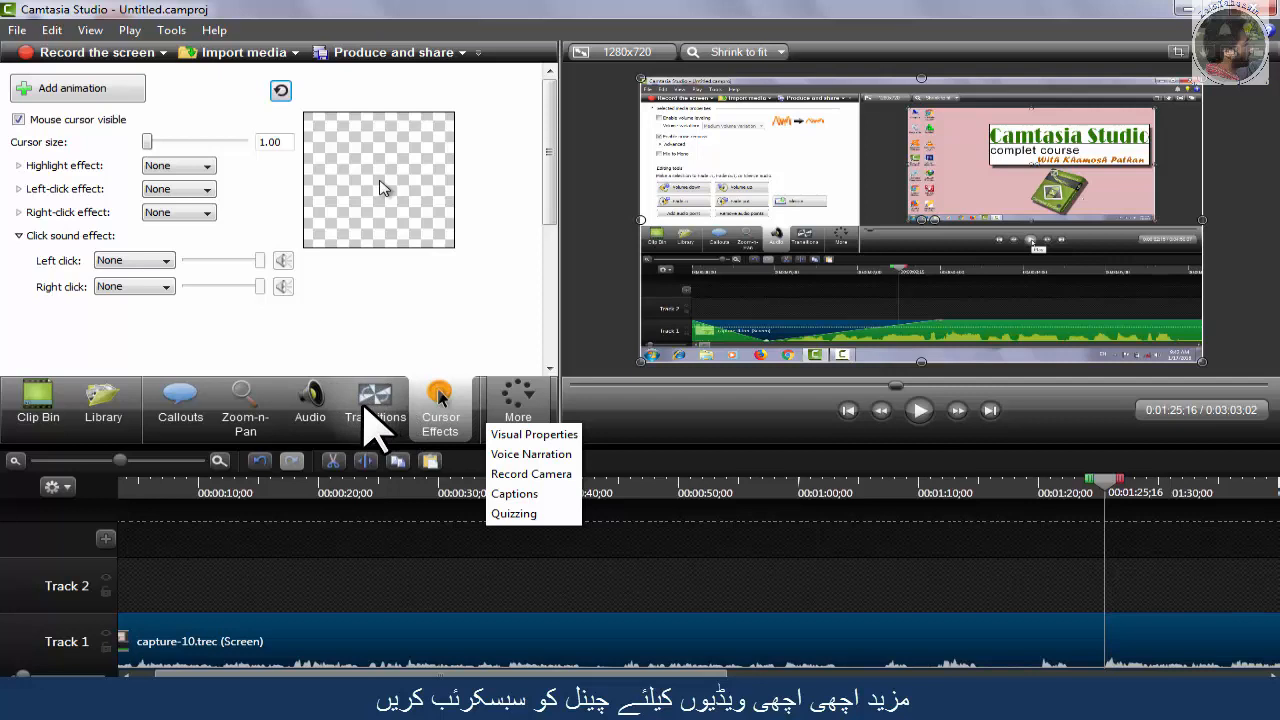
pyautogui.click(872, 160)
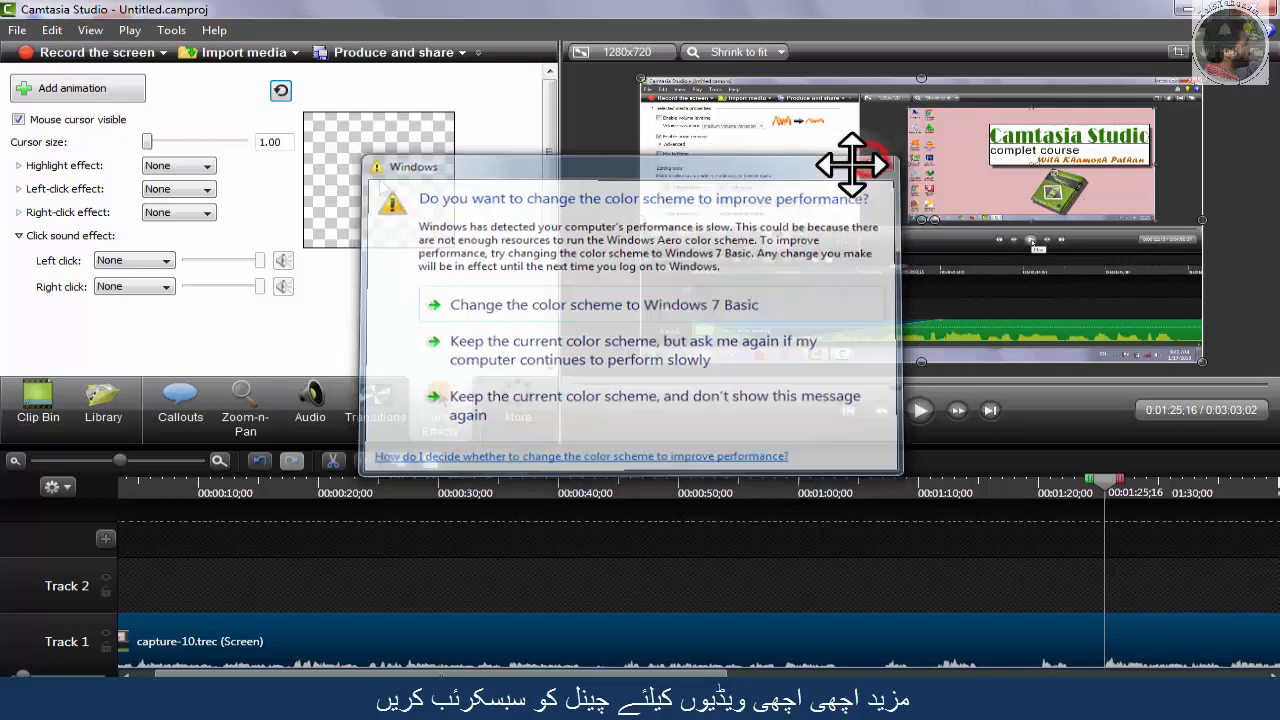